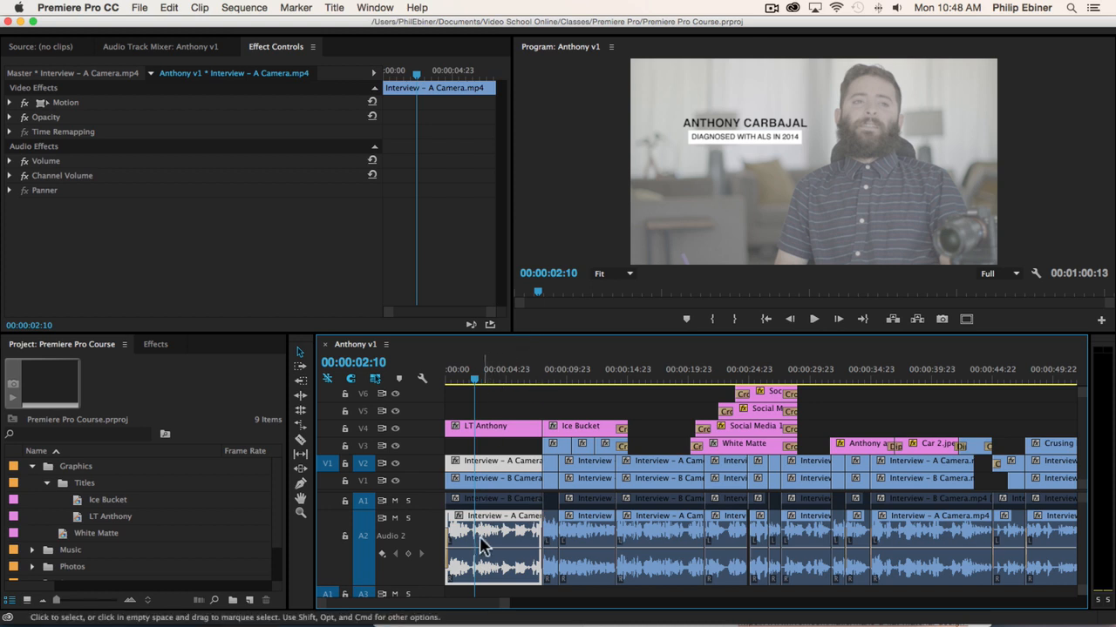
Step: Play the sequence from its beginning for about the first second to hear the interview audio
drag(475, 379, 435, 377)
key(space)
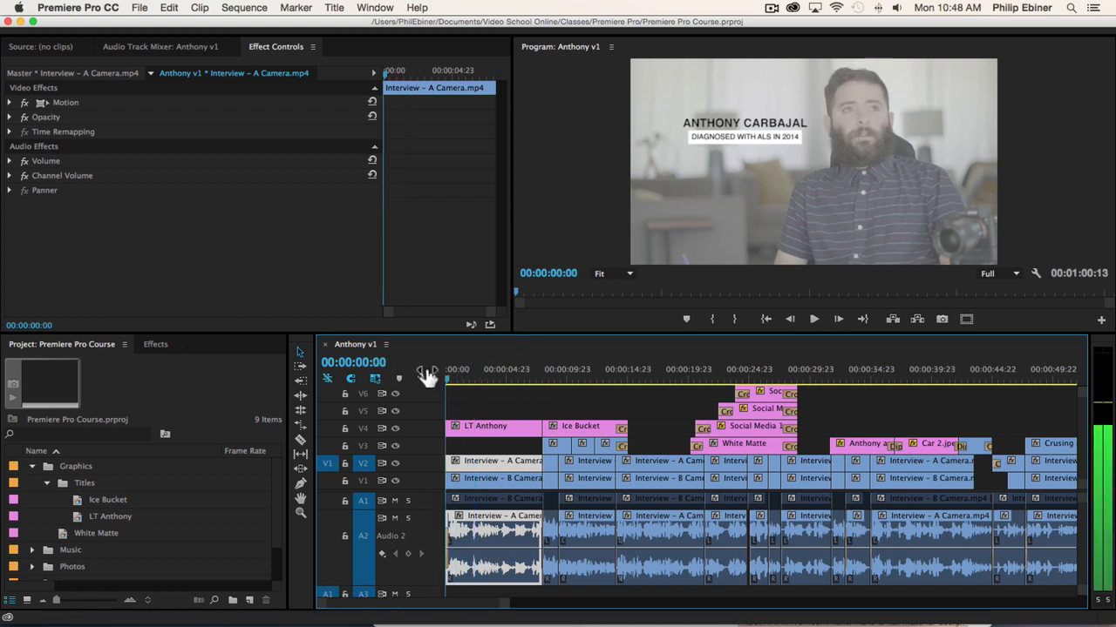
key(space)
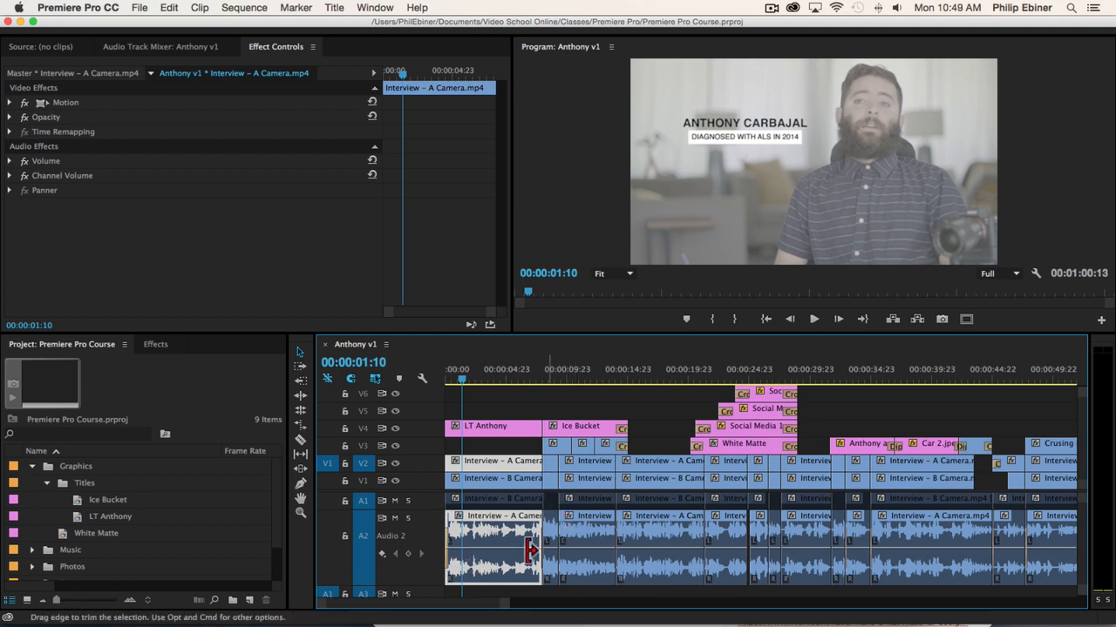
Step: Collapse the A2 audio track and expand it again to a medium height that shows the waveform and volume line
drag(389, 584, 388, 500)
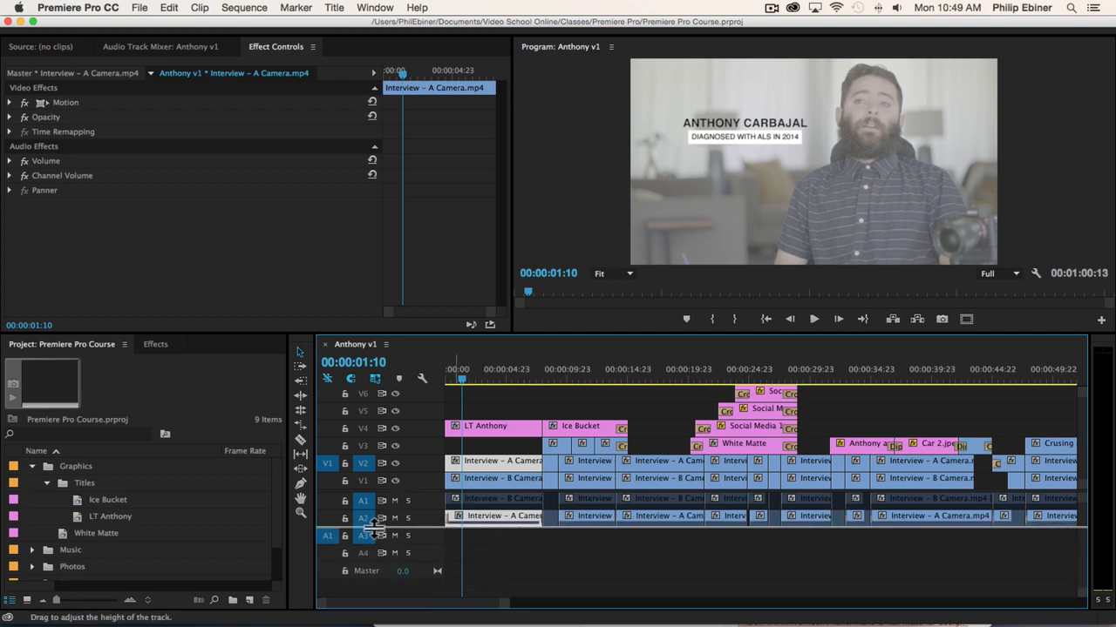
drag(375, 564, 375, 564)
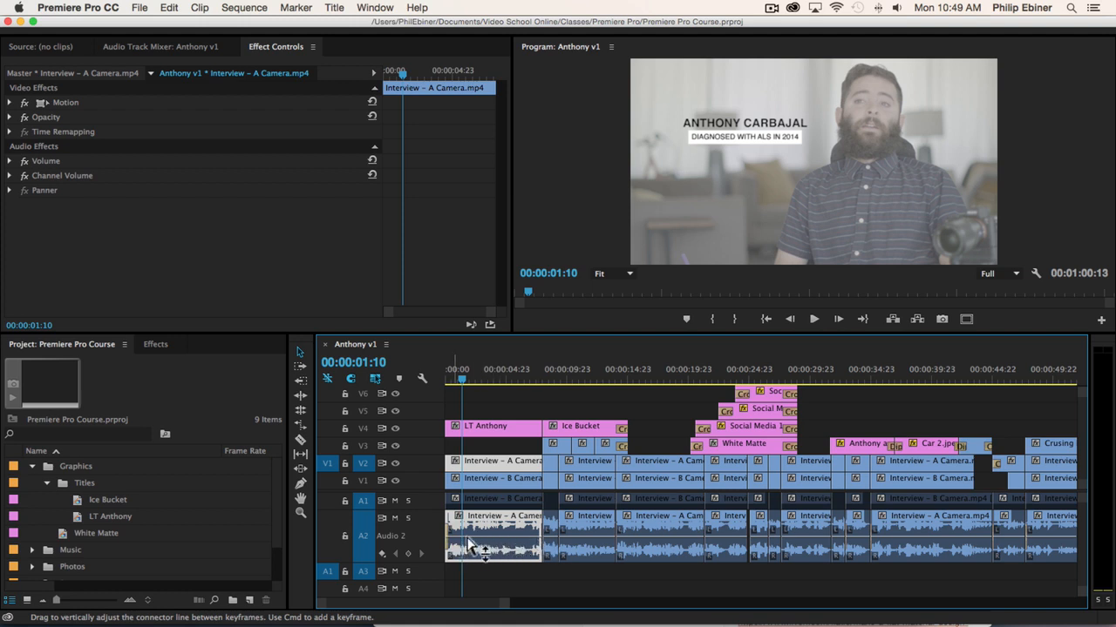
drag(514, 549, 512, 522)
scroll(512, 522, down, 2)
scroll(514, 528, up, 2)
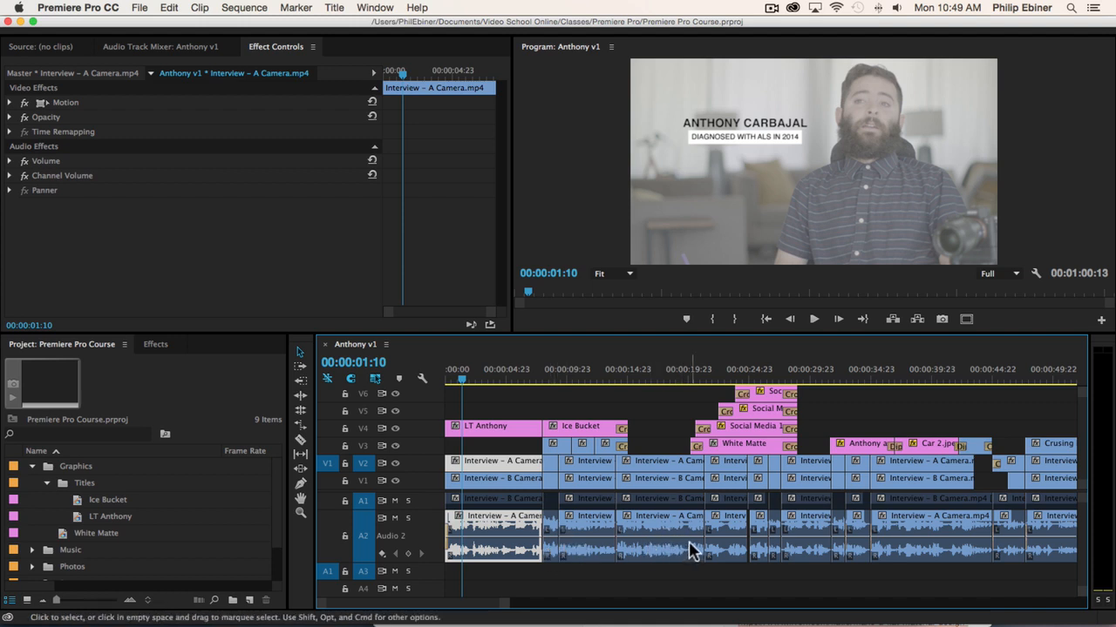
Step: Play the first interview clip from 00:00:01:10 to about 00:00:02:18 to check the loud peak
key(equal)
key(equal)
key(equal)
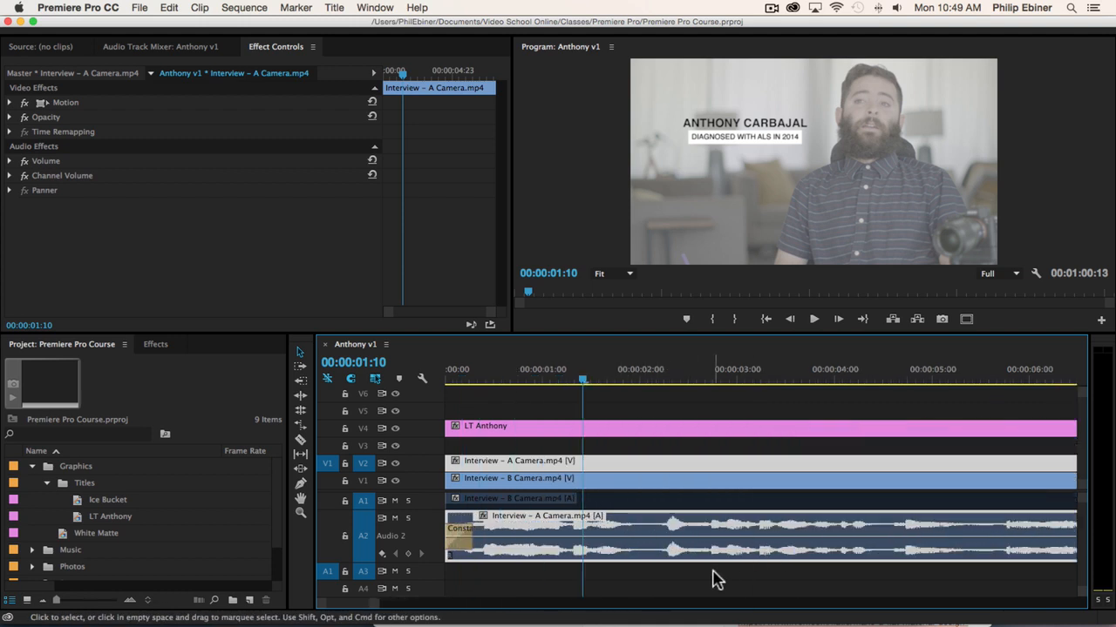
key(space)
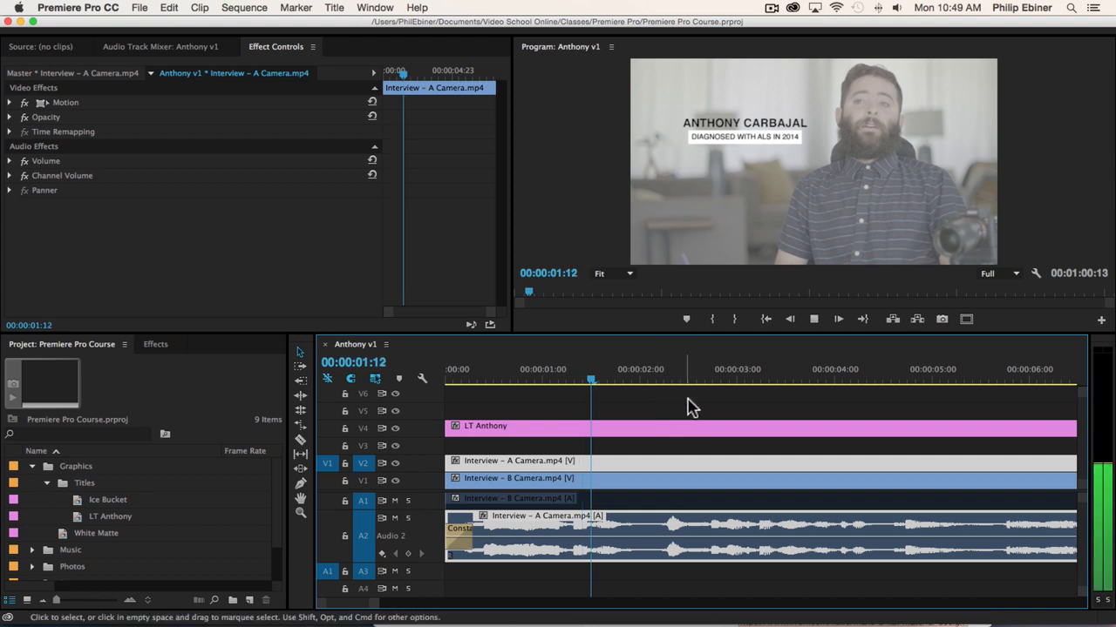
key(space)
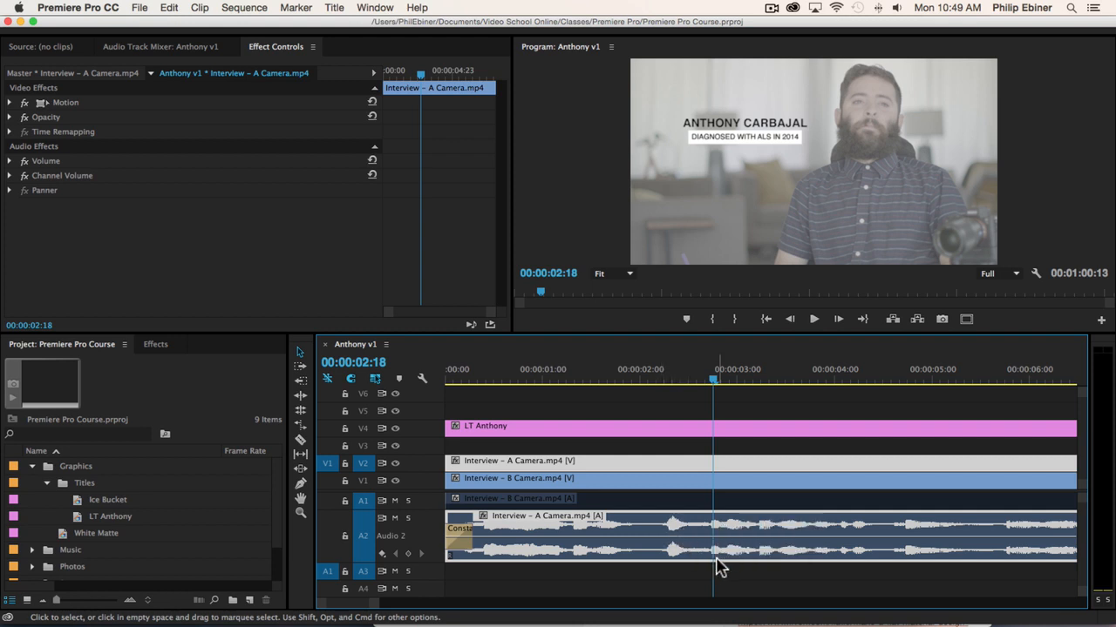
Step: Split the Interview – A Camera clip on both sides of the peak after 00:00:02:00 and lower the middle piece's volume
click(640, 377)
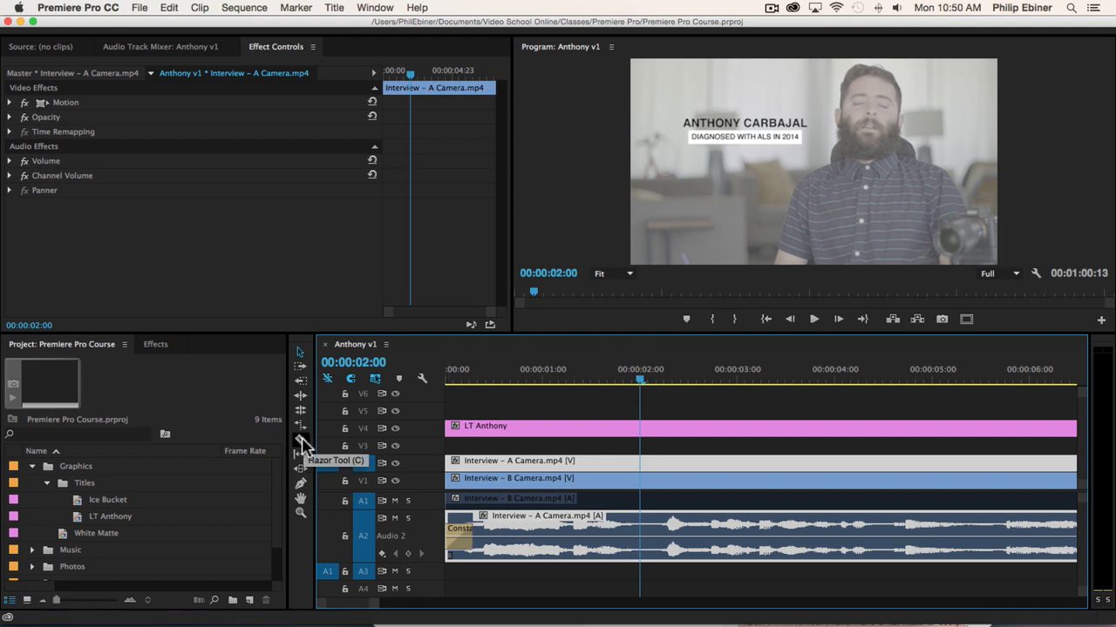
click(300, 440)
click(646, 532)
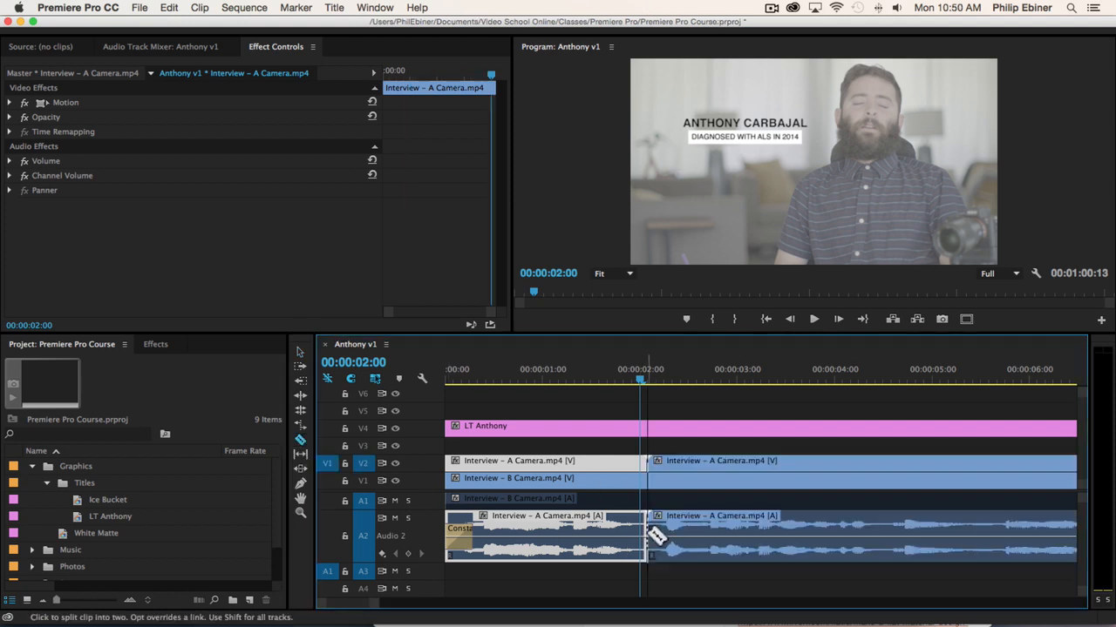
click(702, 522)
click(299, 353)
drag(678, 546, 679, 562)
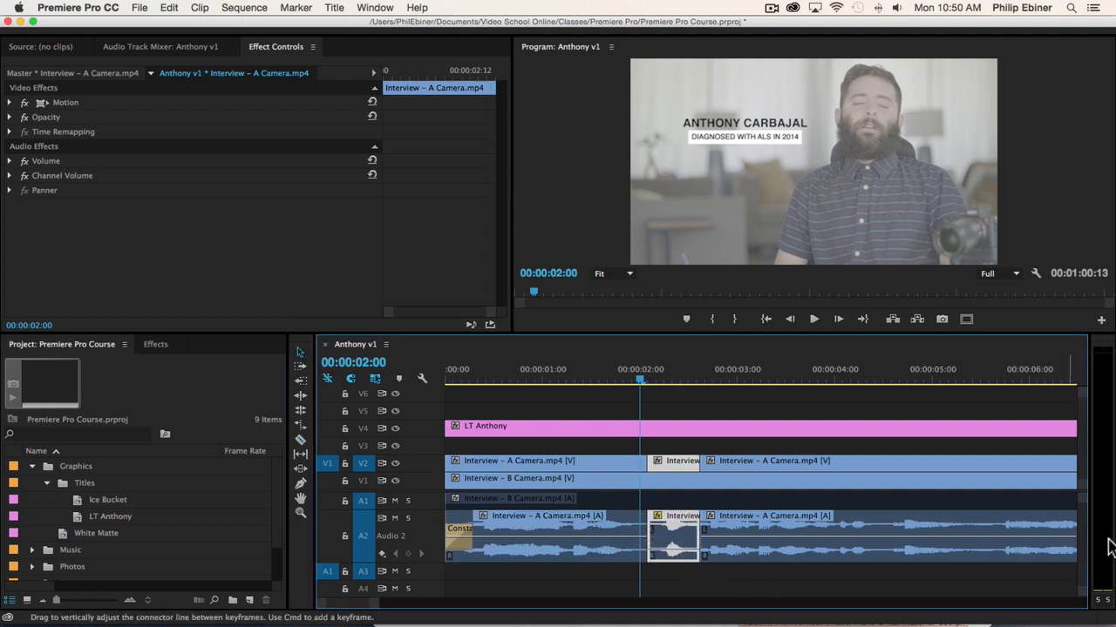
Step: Undo the razor cuts and the volume change on the Interview – A Camera clip
key(super+z)
key(super+z)
key(super+z)
key(super+z)
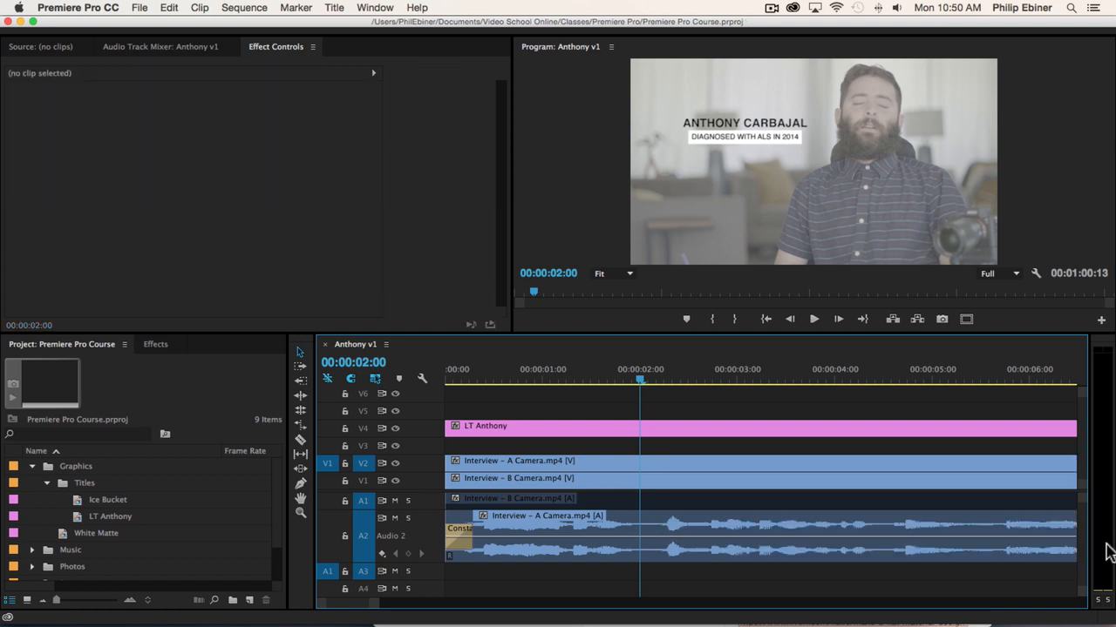
Step: Add four volume keyframes to the A Camera audio, two on each side of the peak after 00:00:02:00
click(301, 488)
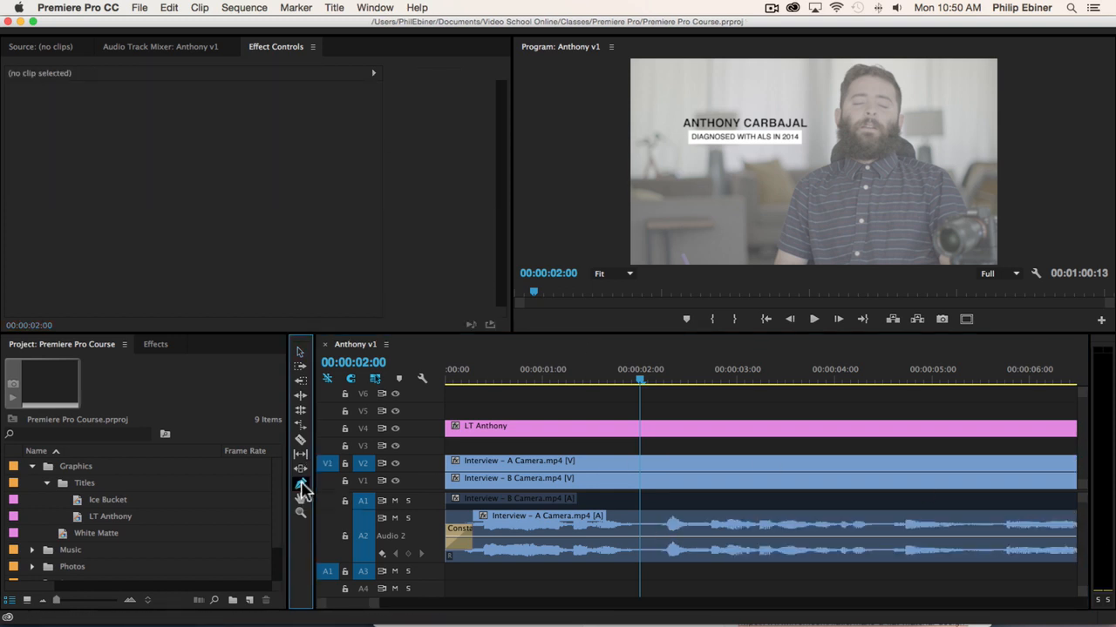
click(645, 537)
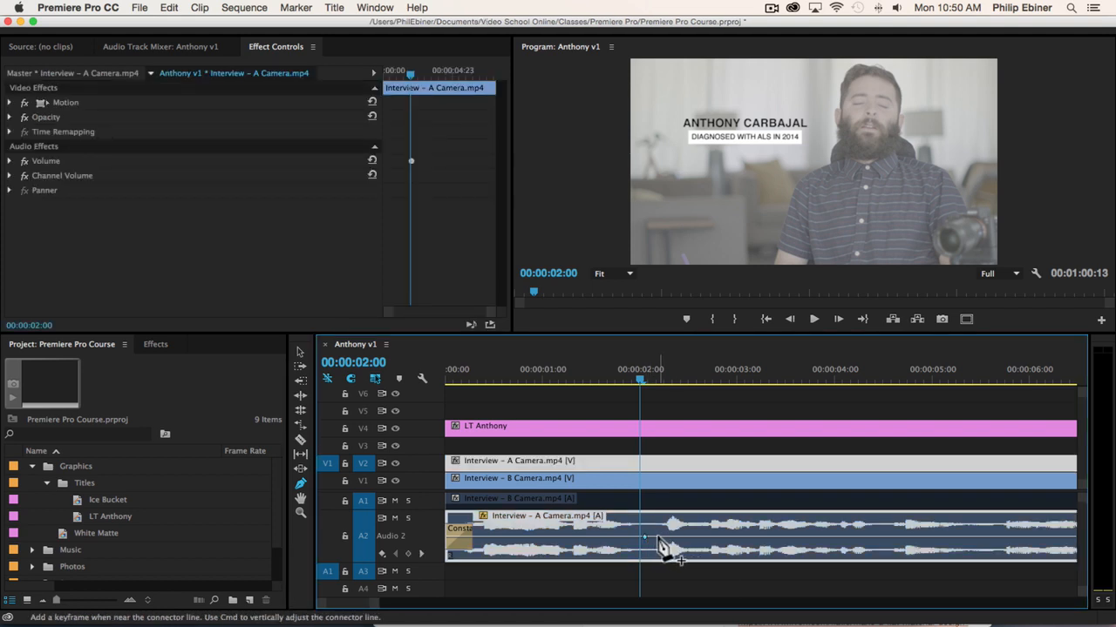
click(697, 537)
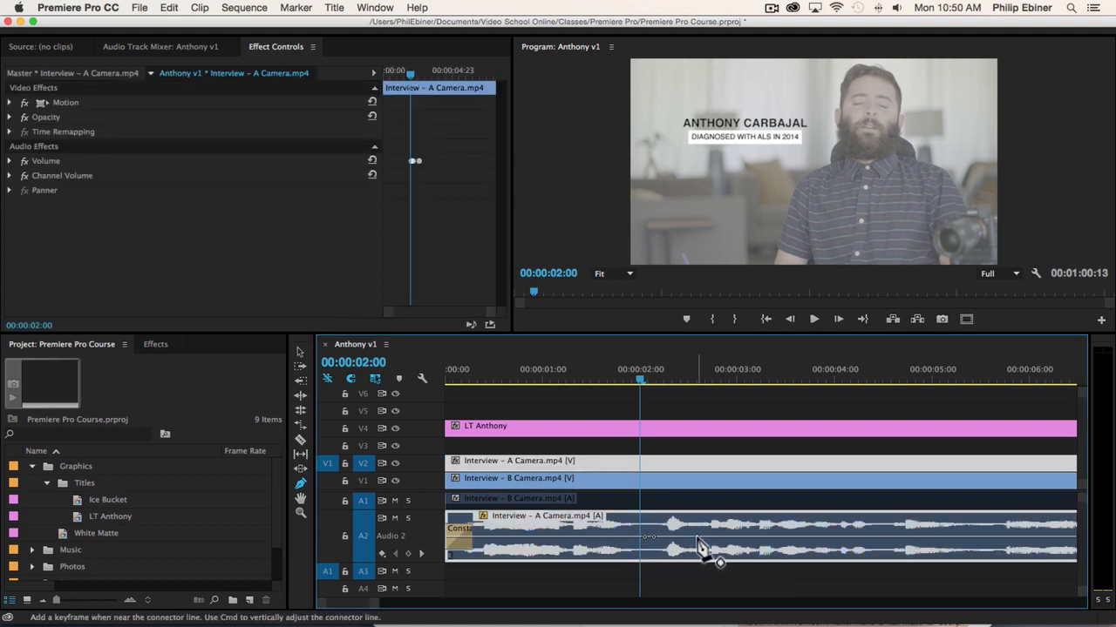
click(709, 537)
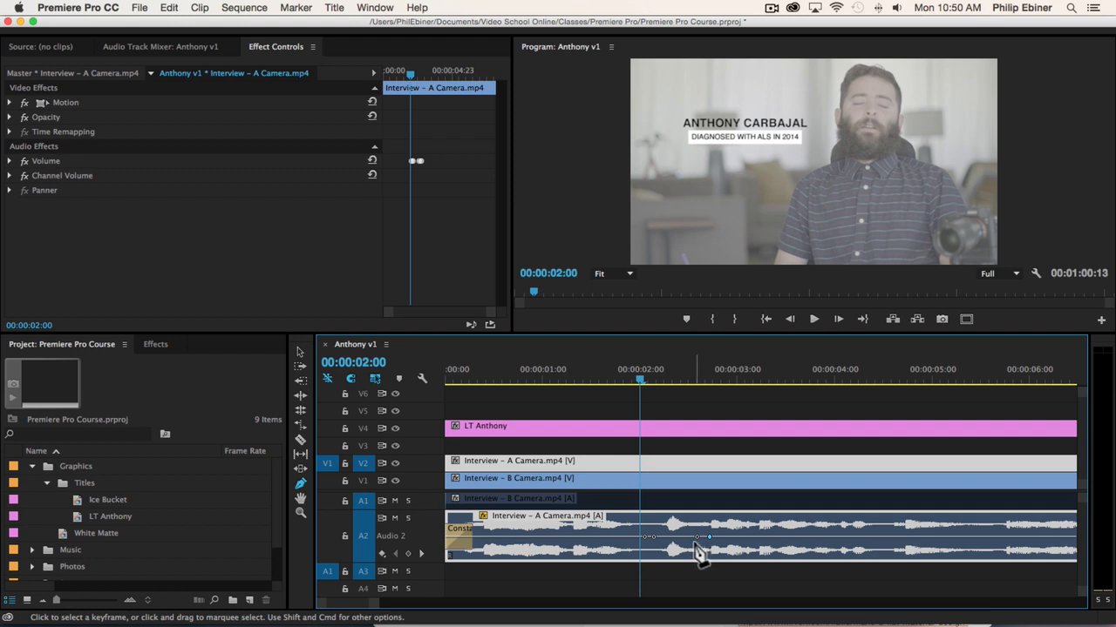
click(300, 352)
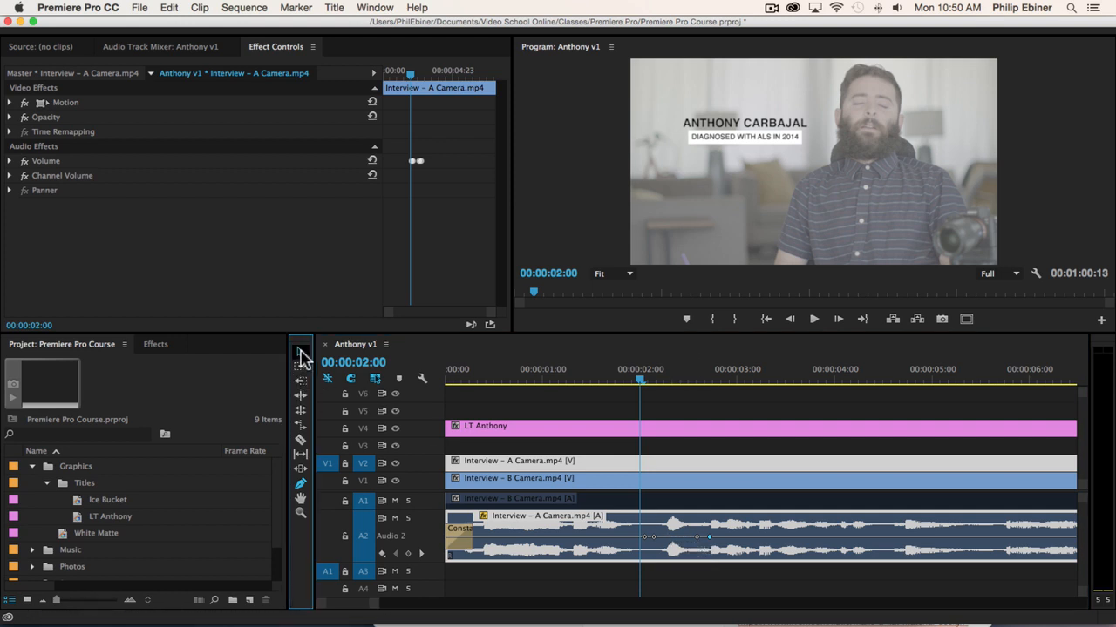
Step: Lower the volume line between the two inner keyframes by about 4 dB
click(683, 548)
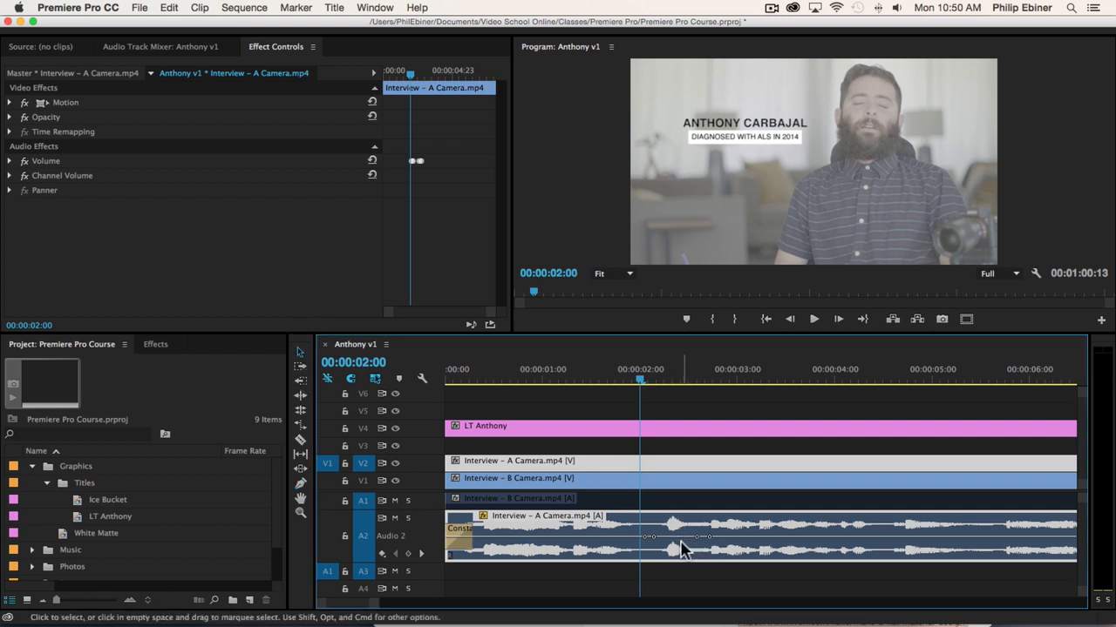
drag(678, 540, 678, 544)
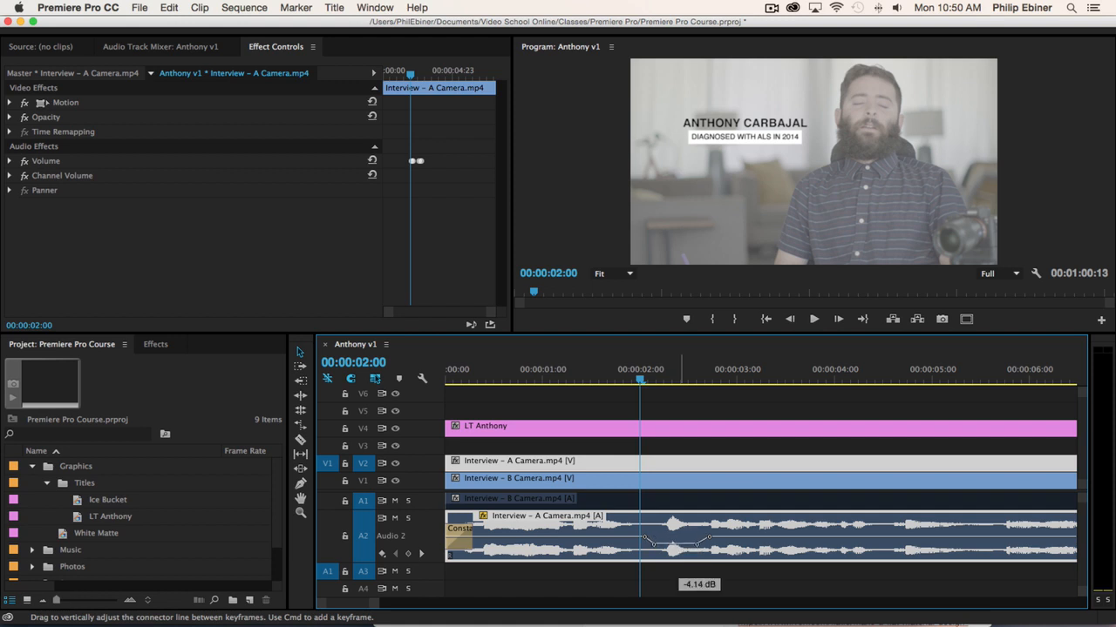
drag(681, 545, 681, 546)
scroll(642, 543, down, 2)
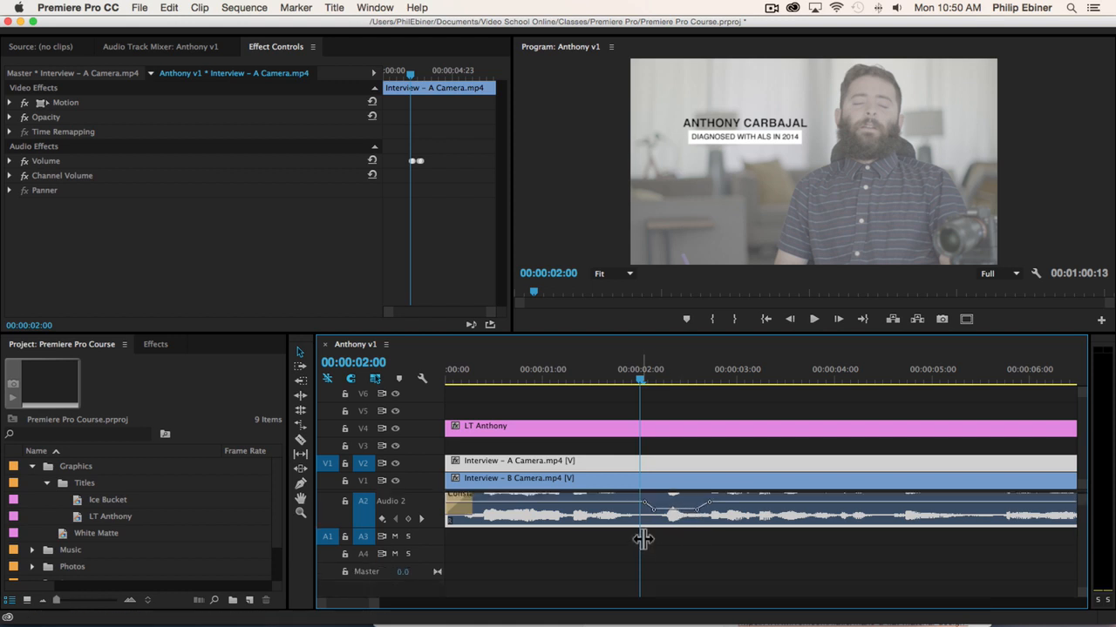
scroll(680, 518, up, 2)
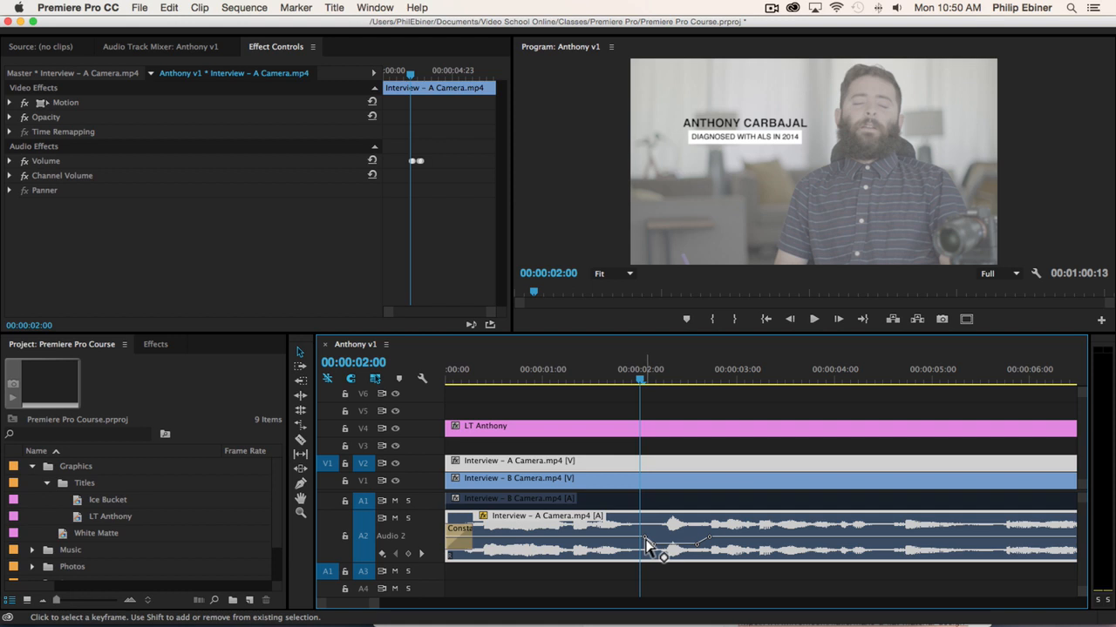
Step: Raise the second volume keyframe back to the clip's original level, then undo that change
click(644, 380)
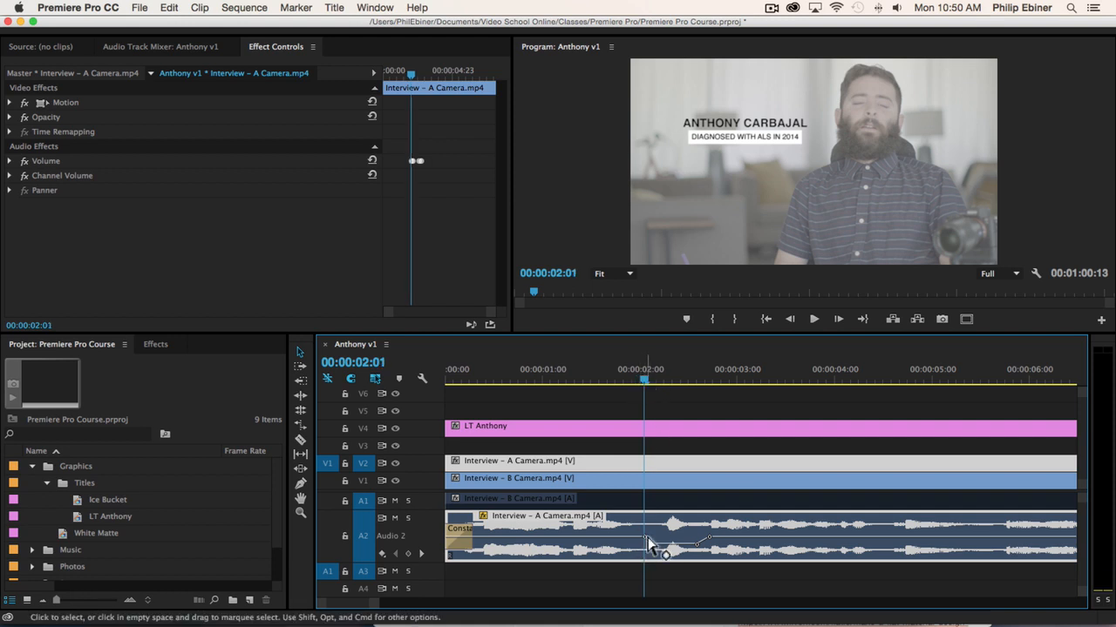
drag(654, 545, 654, 538)
scroll(683, 551, down, 2)
key(super+z)
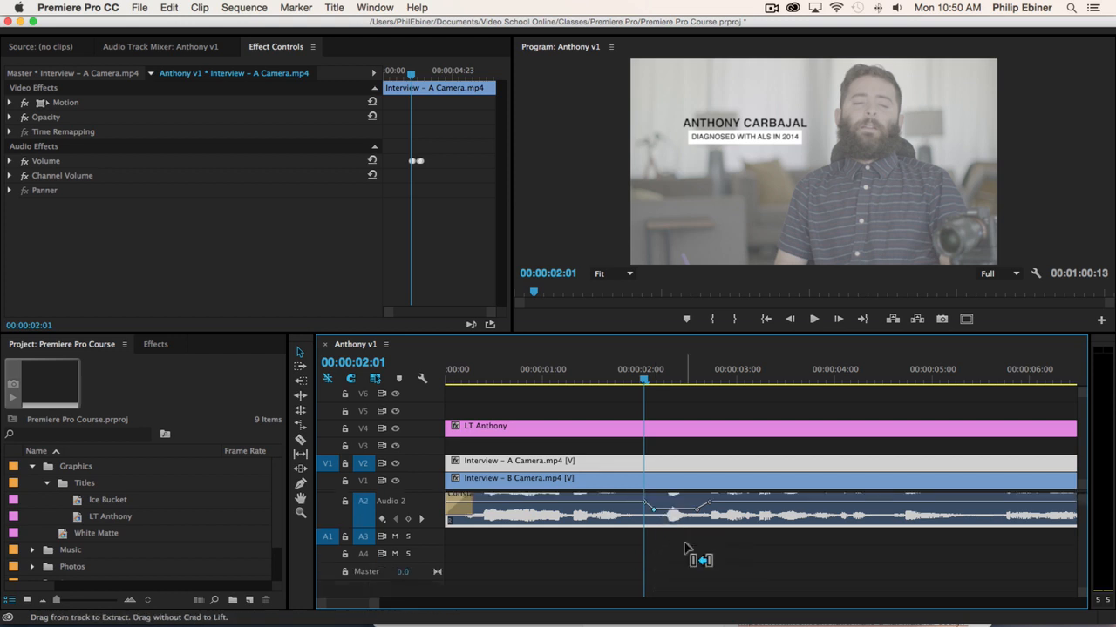
Step: Set the volume line between the two inner keyframes only slightly below the level of the rest of the clip
scroll(750, 523, up, 2)
drag(682, 551, 671, 535)
scroll(672, 535, down, 1)
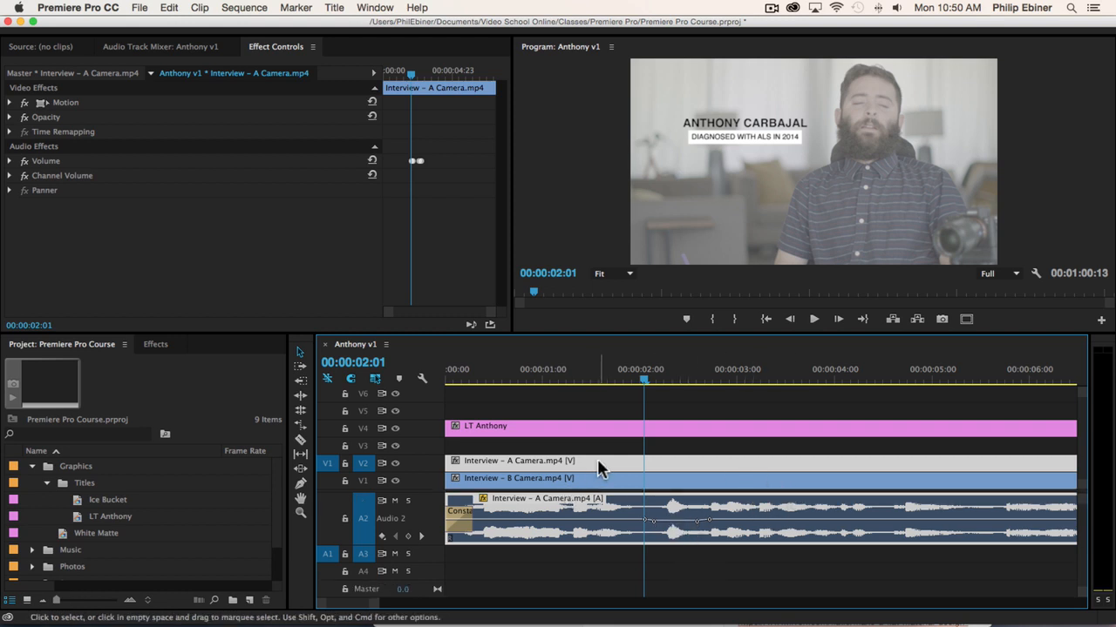
Step: Replace the Constant Power transition at the start of the A Camera audio with a fade-in made from two volume keyframes
click(462, 516)
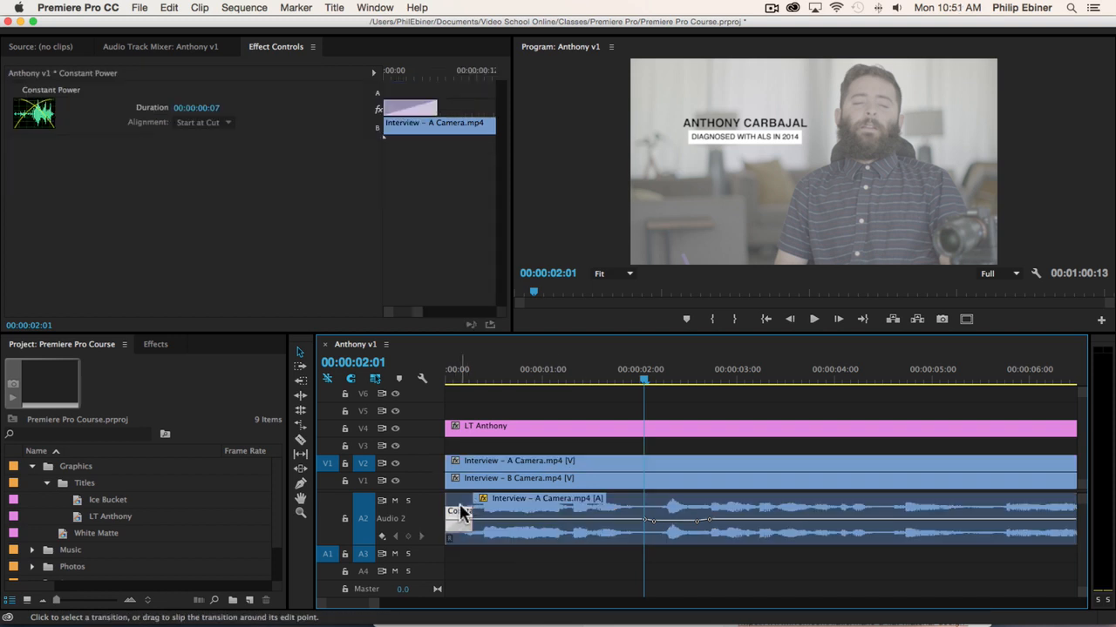
key(Delete)
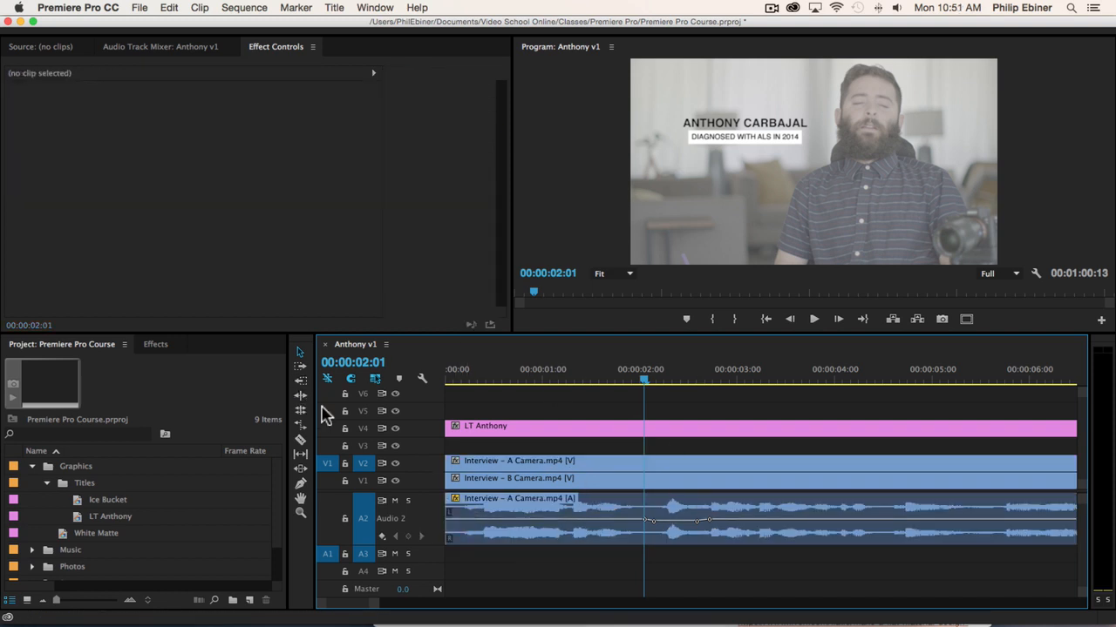
click(300, 484)
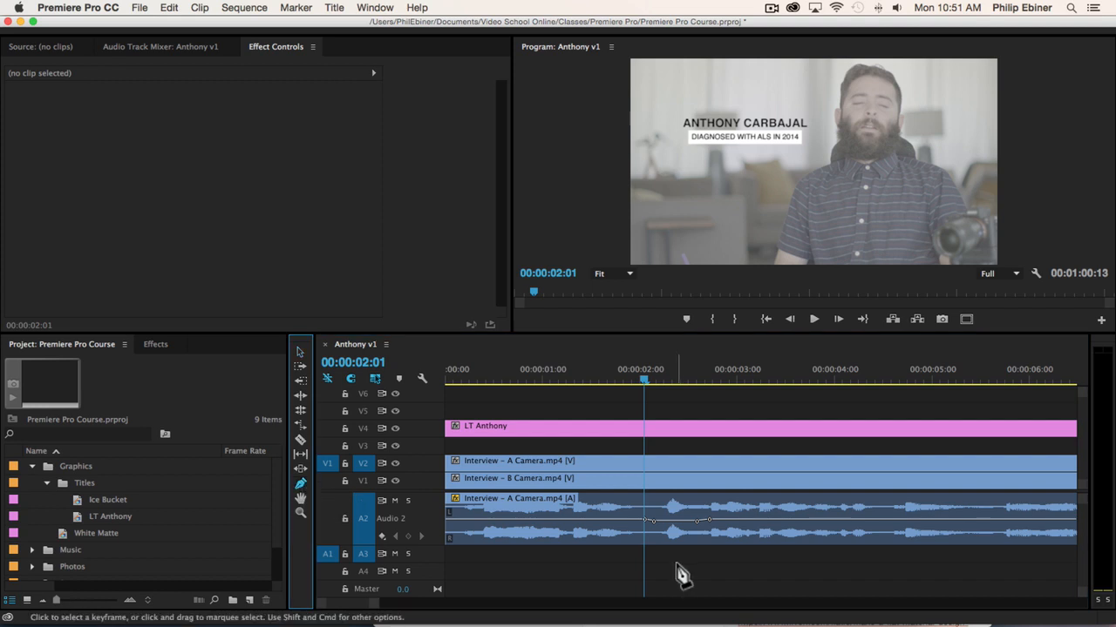
click(490, 529)
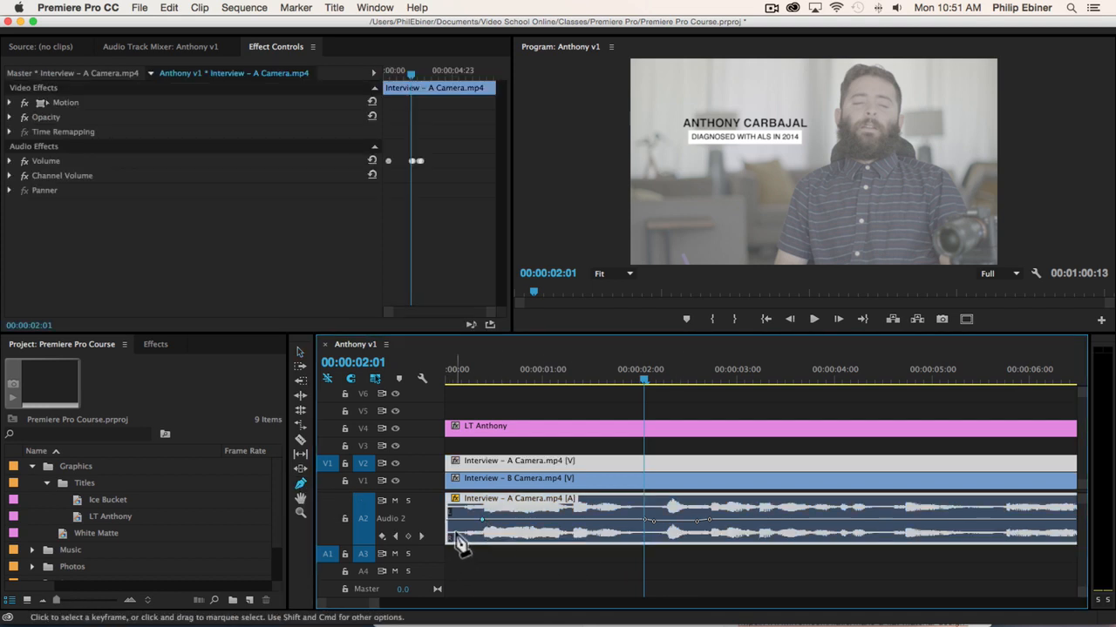
drag(450, 520, 450, 539)
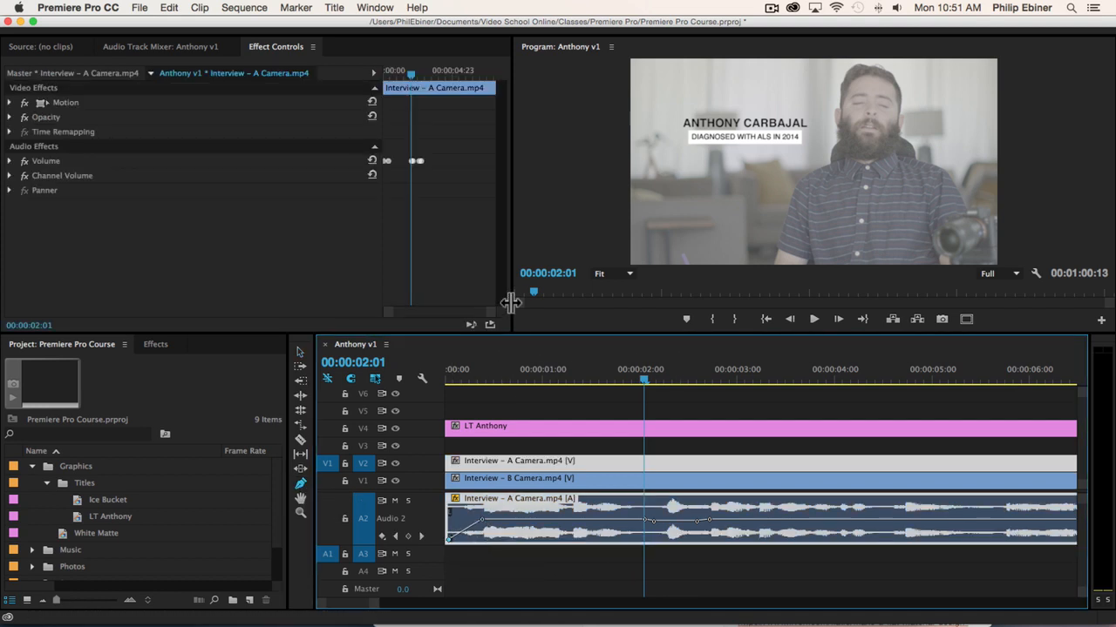
Step: Play the sequence from the start to about 00:00:01:18 to listen to the fade-in
click(446, 377)
key(space)
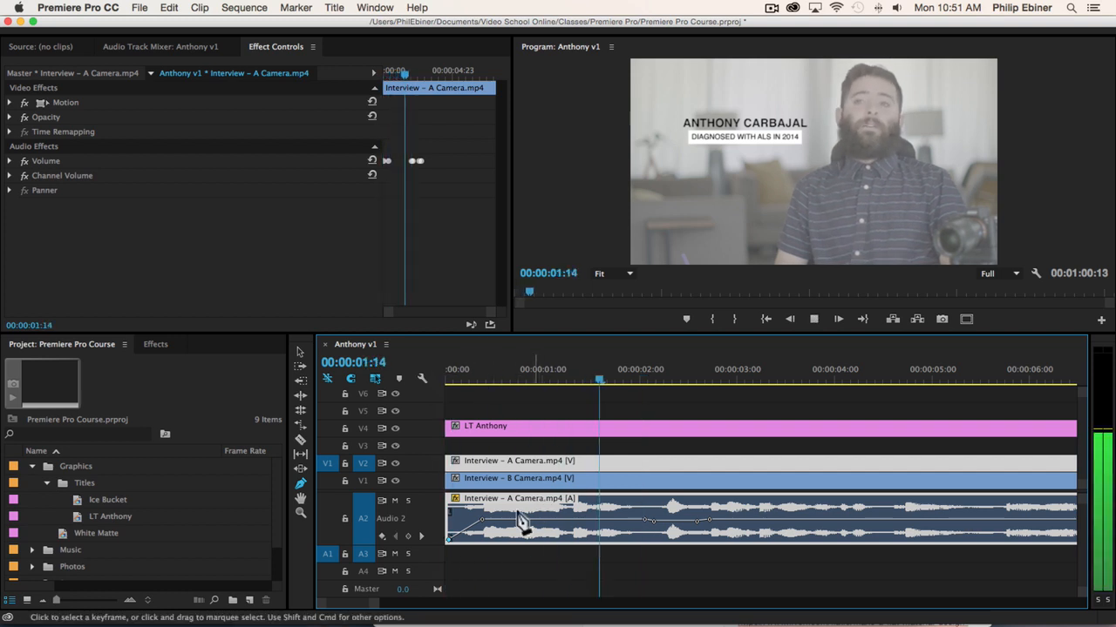
key(space)
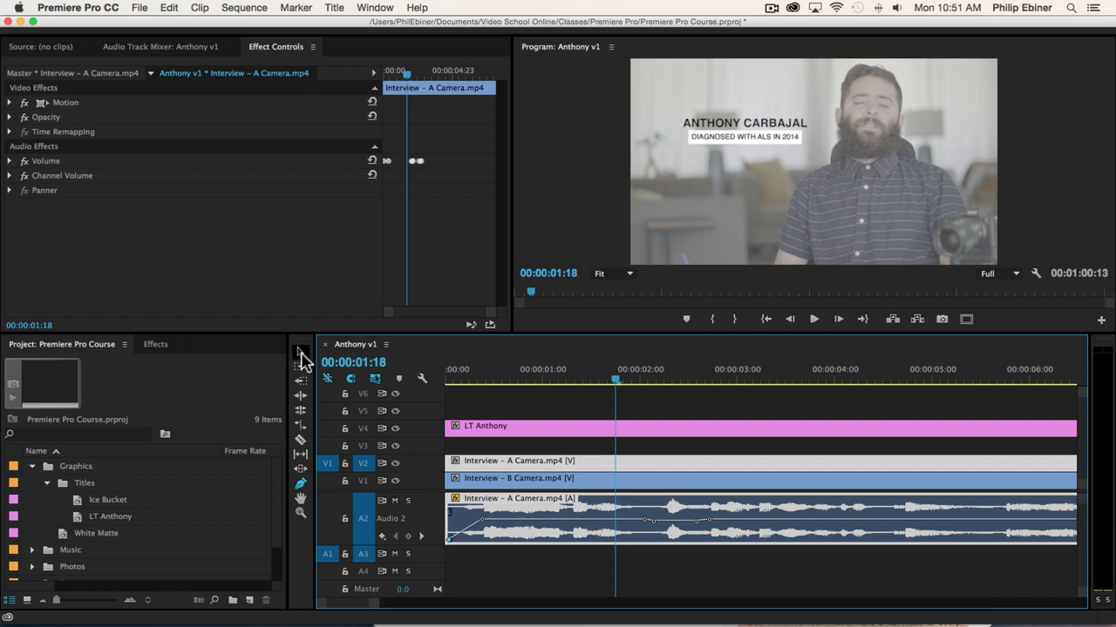
Step: Adjust the timing and level of the fade-in's second volume keyframe, ending at about 00:00:00:09
click(301, 353)
drag(481, 520, 471, 520)
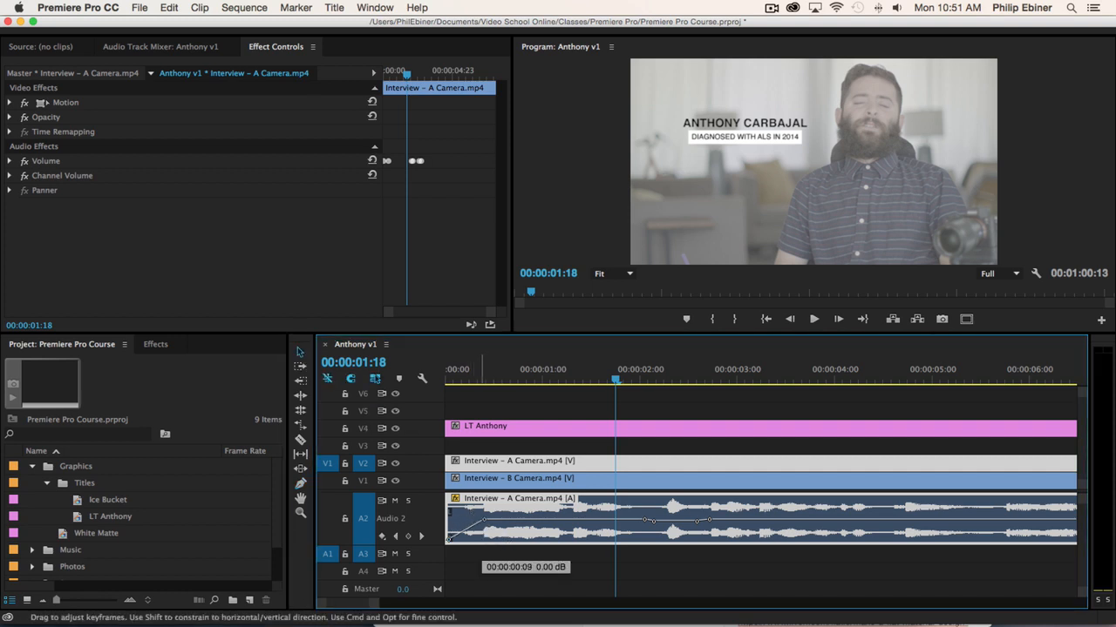
drag(512, 520, 463, 518)
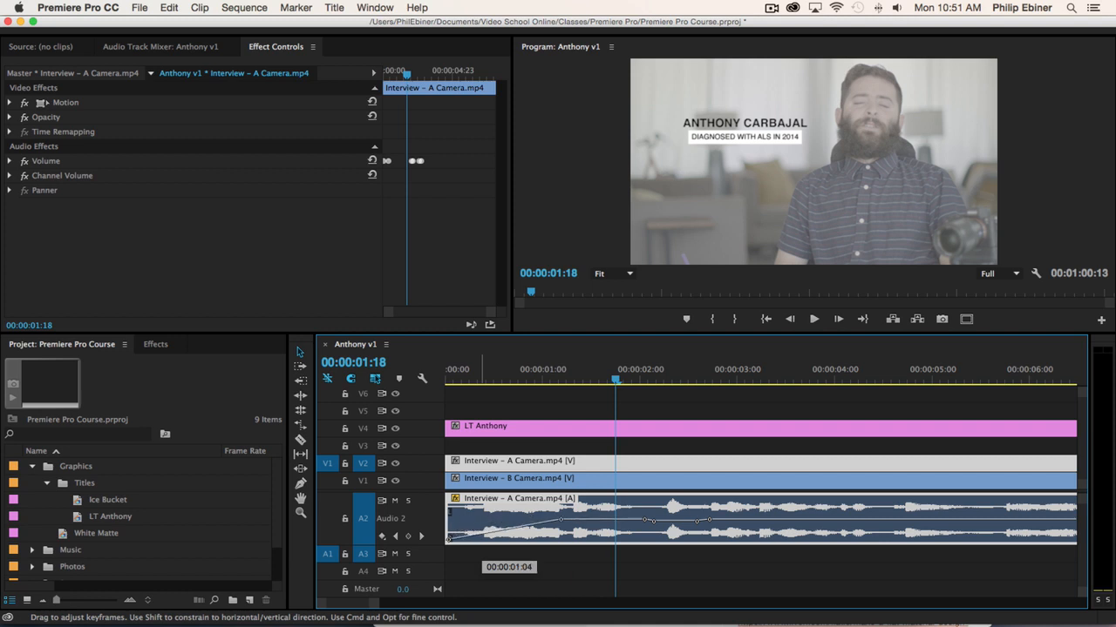
drag(460, 519, 474, 525)
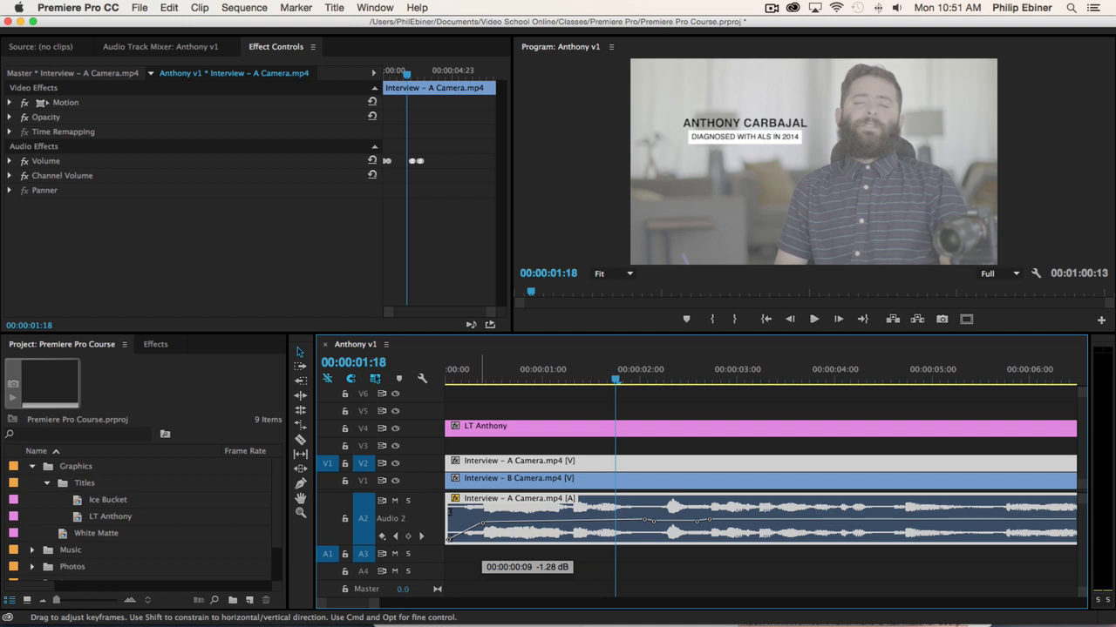
drag(483, 523, 484, 519)
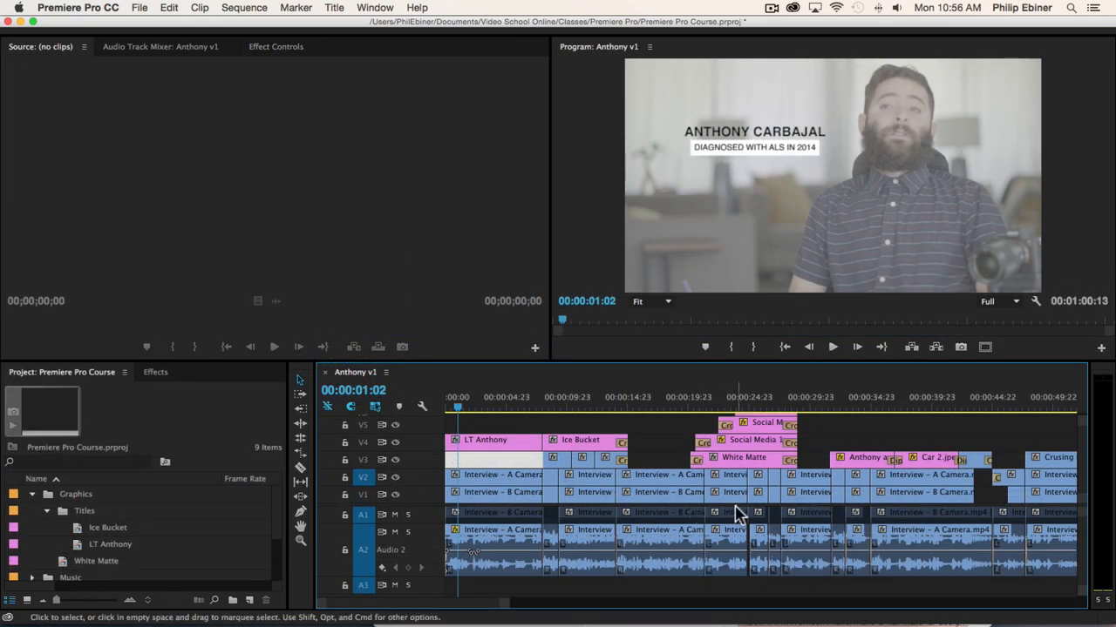
Step: Raise the gain of all interview A Camera audio clips on track A2 by 6 dB and look over their waveforms
key(minus)
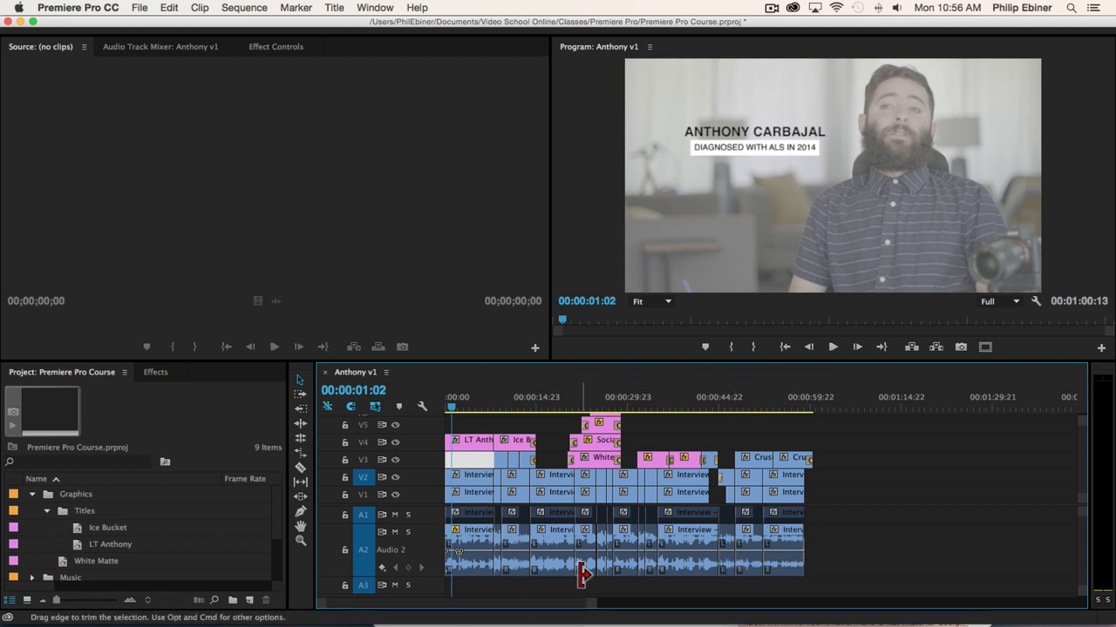
key(equal)
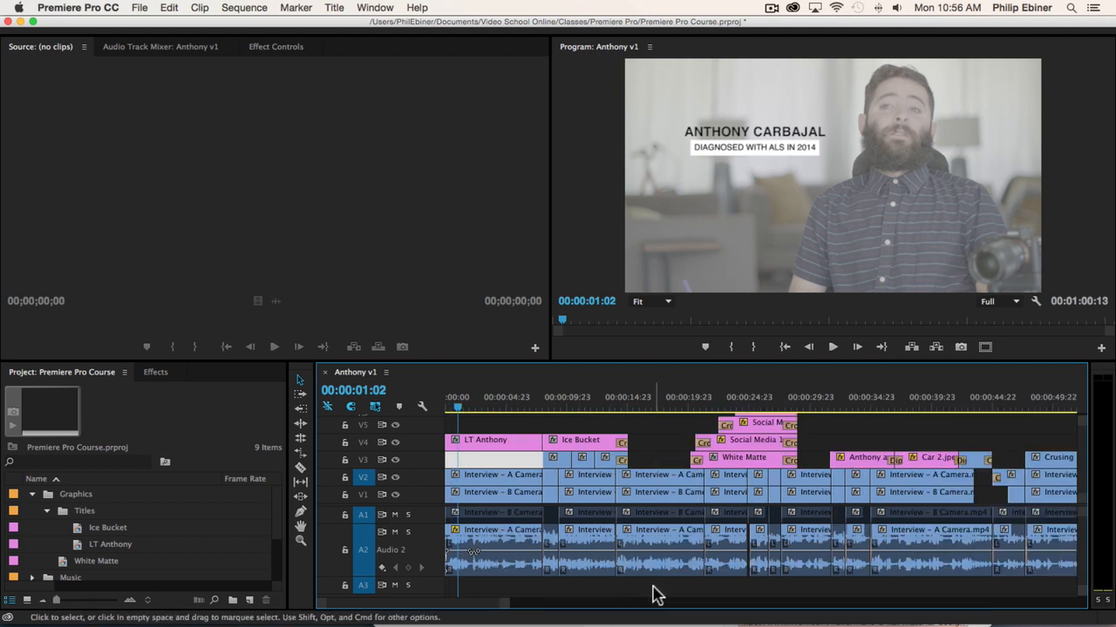
key(minus)
drag(993, 554, 468, 571)
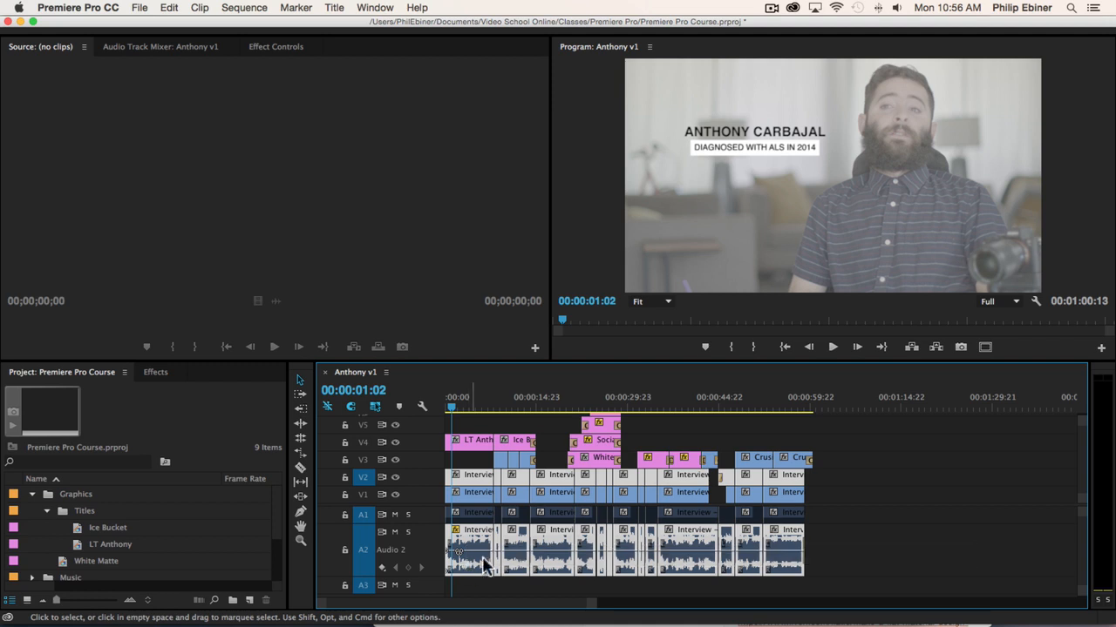
key(equal)
right_click(516, 542)
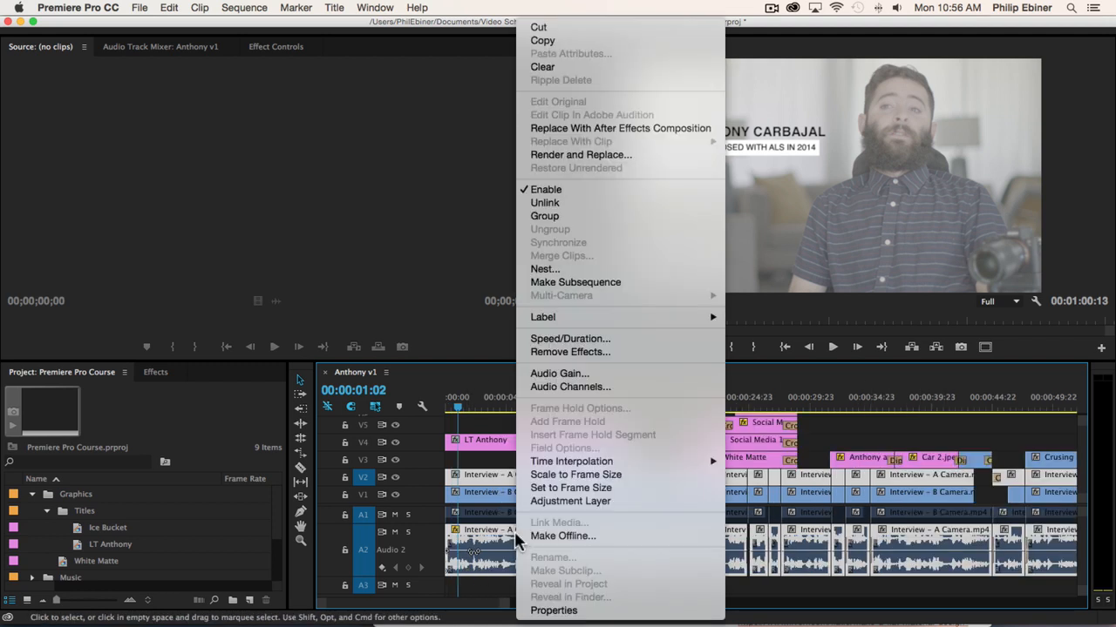
click(561, 377)
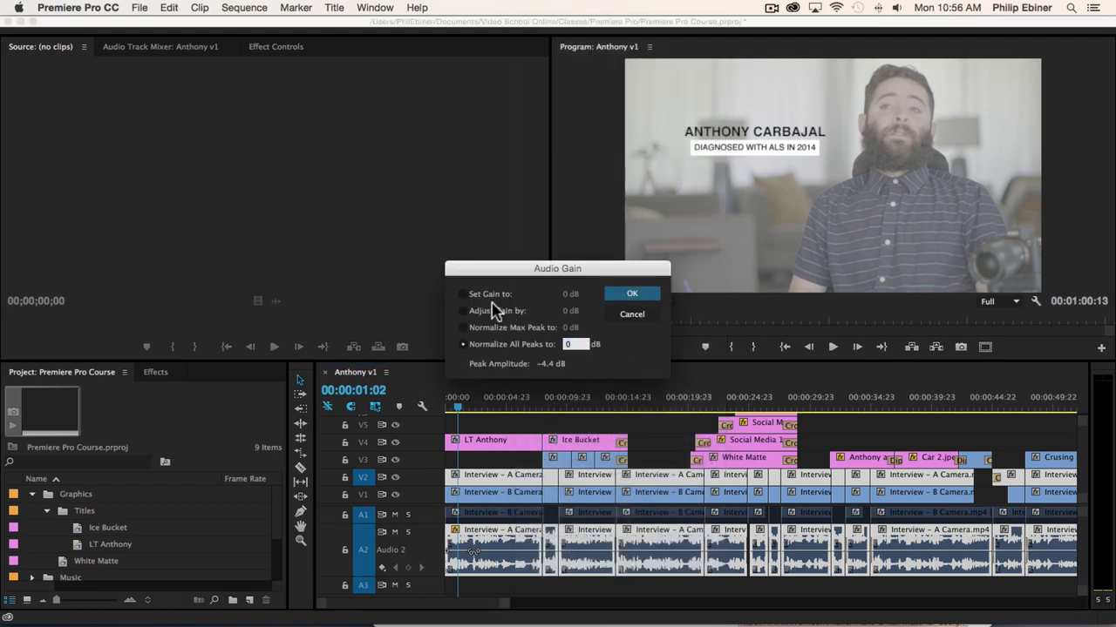
click(480, 311)
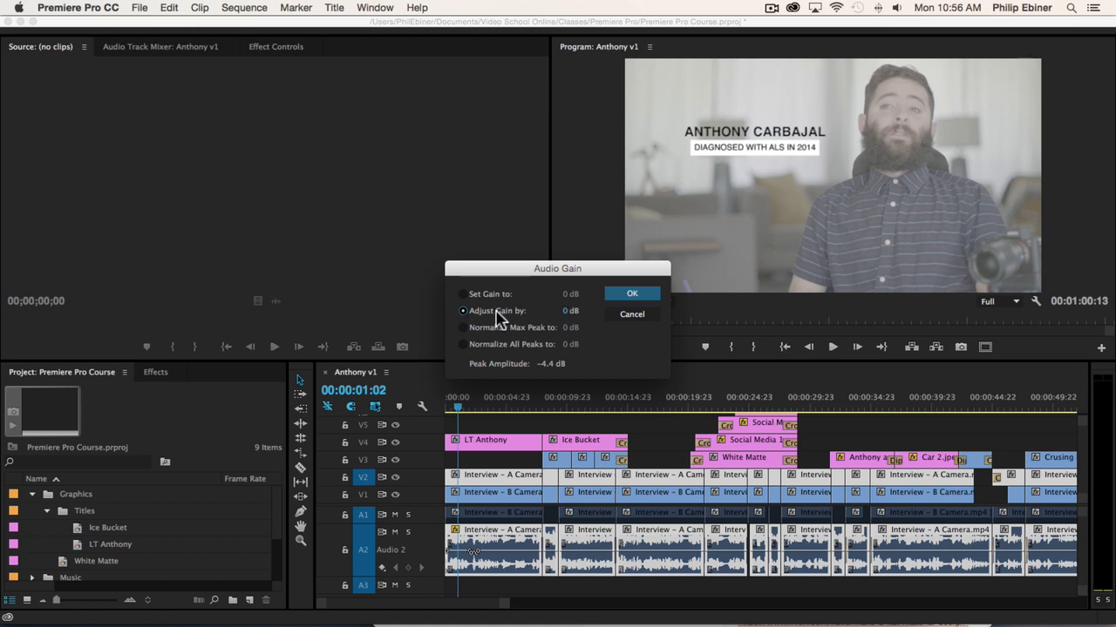
click(569, 313)
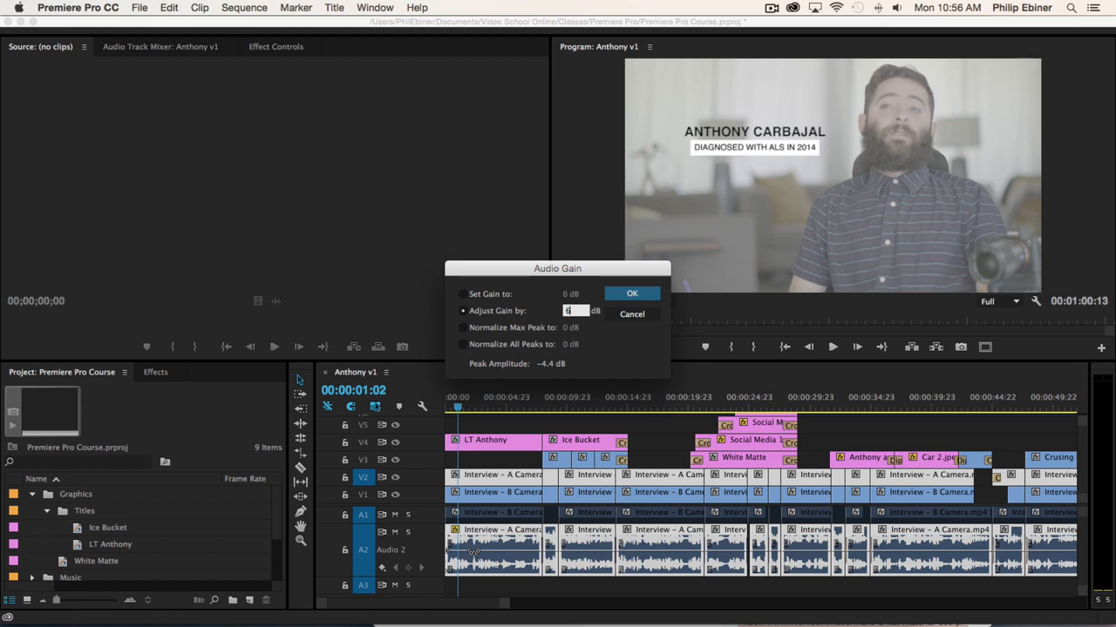
click(627, 295)
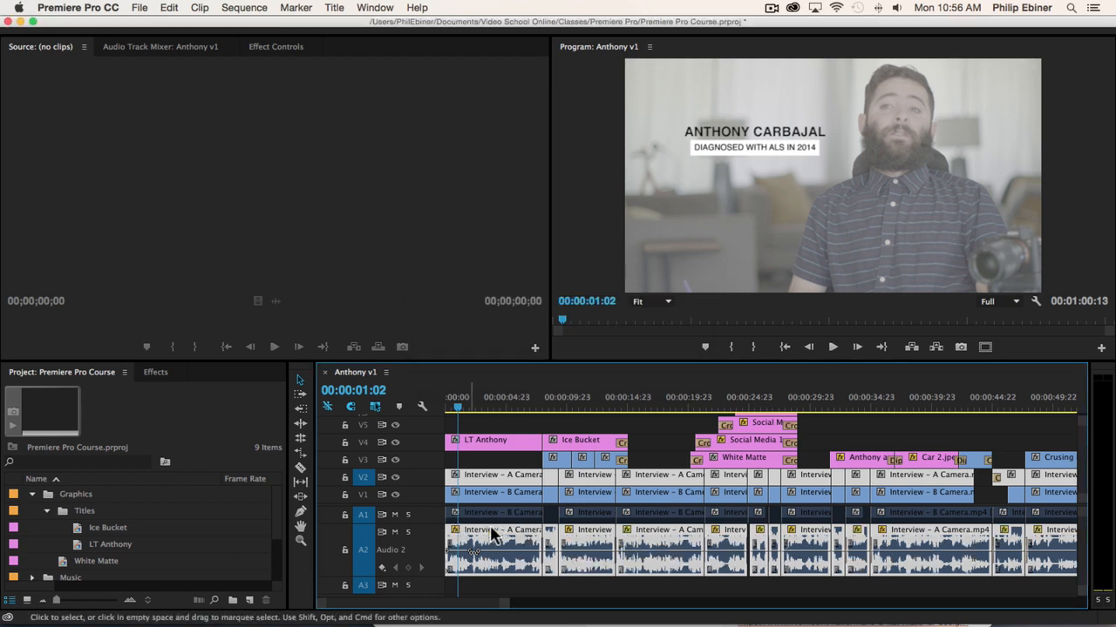
scroll(924, 532, right, 5)
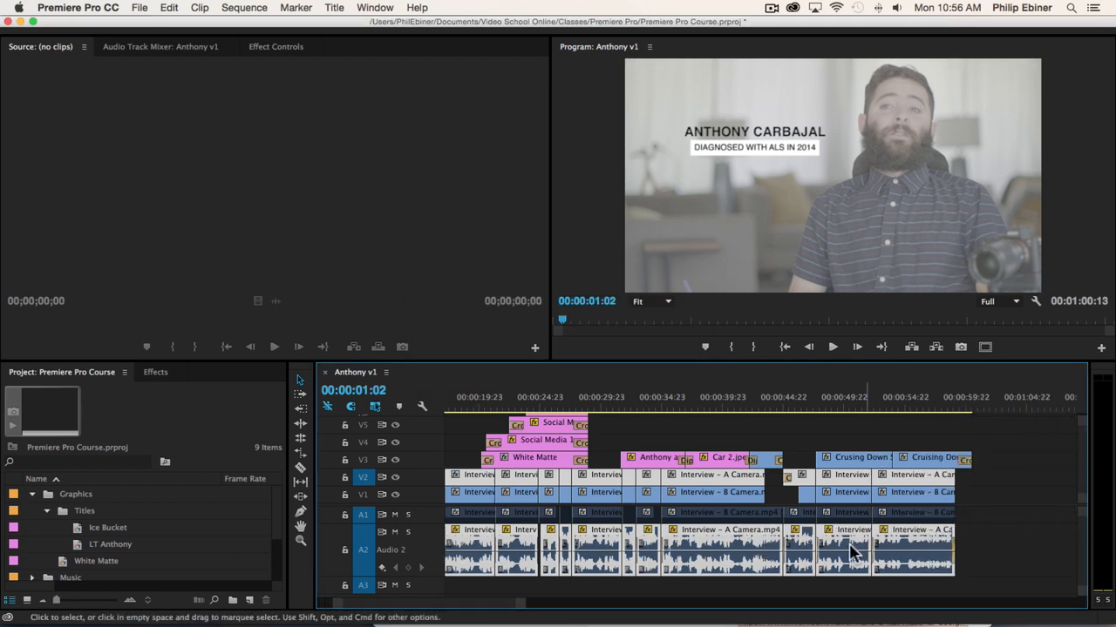
scroll(626, 542, left, 5)
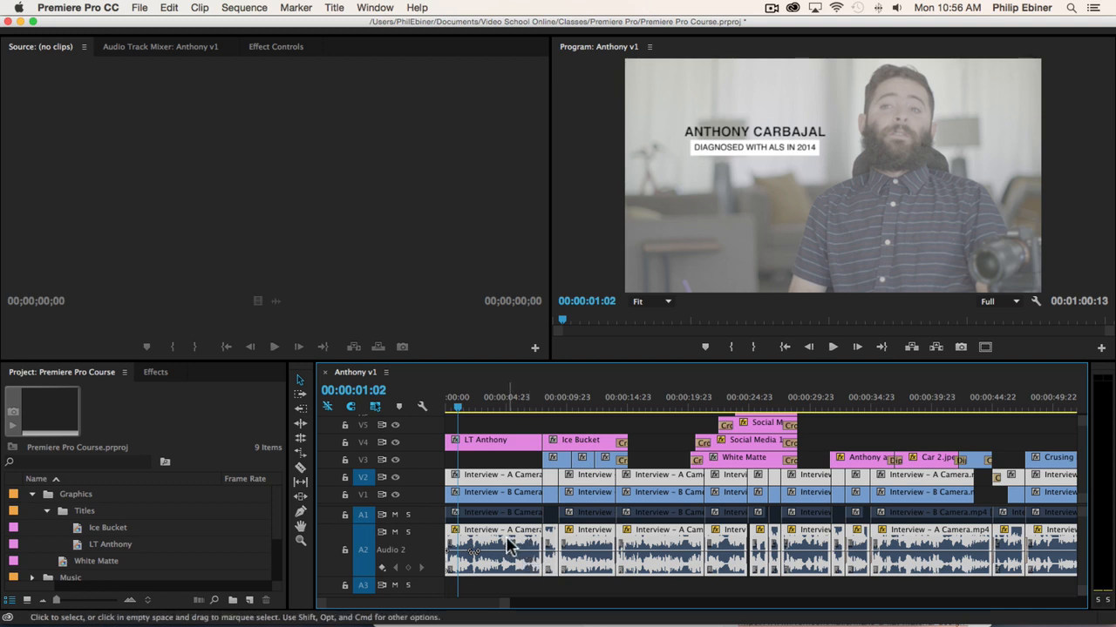
Step: Normalize the maximum peak of the selected A2 interview clips to -12 dB with Audio Gain
key(=)
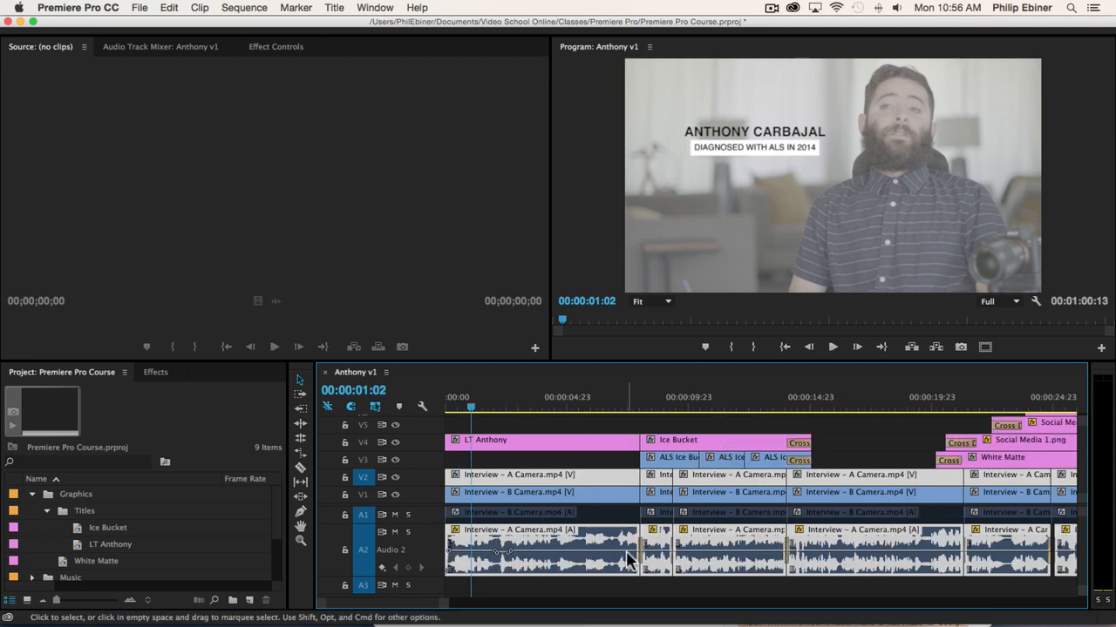
right_click(530, 549)
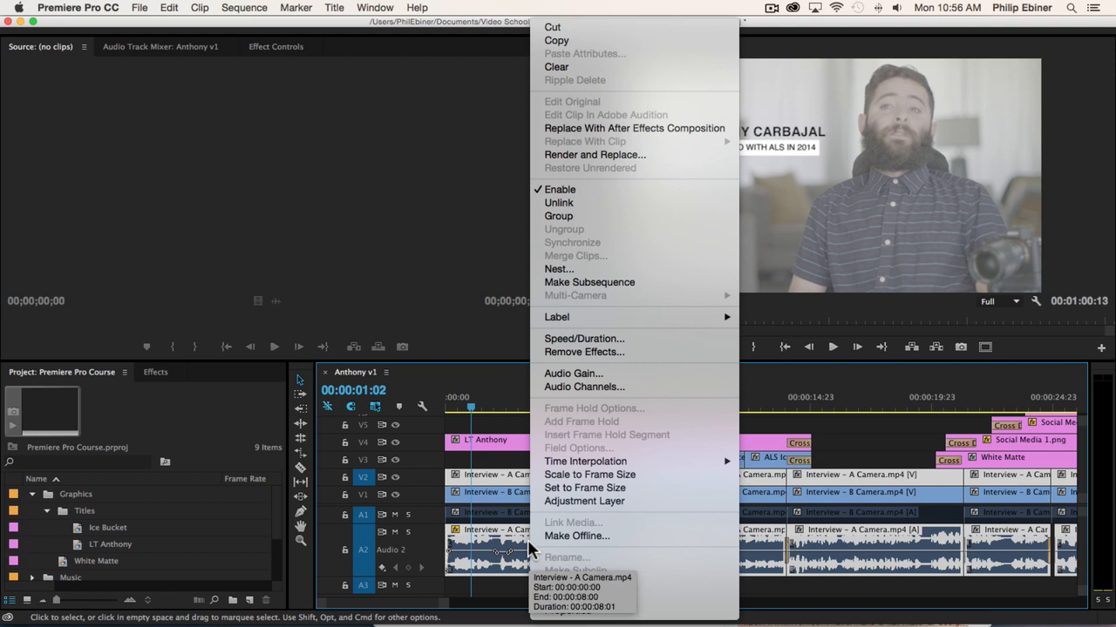
click(496, 427)
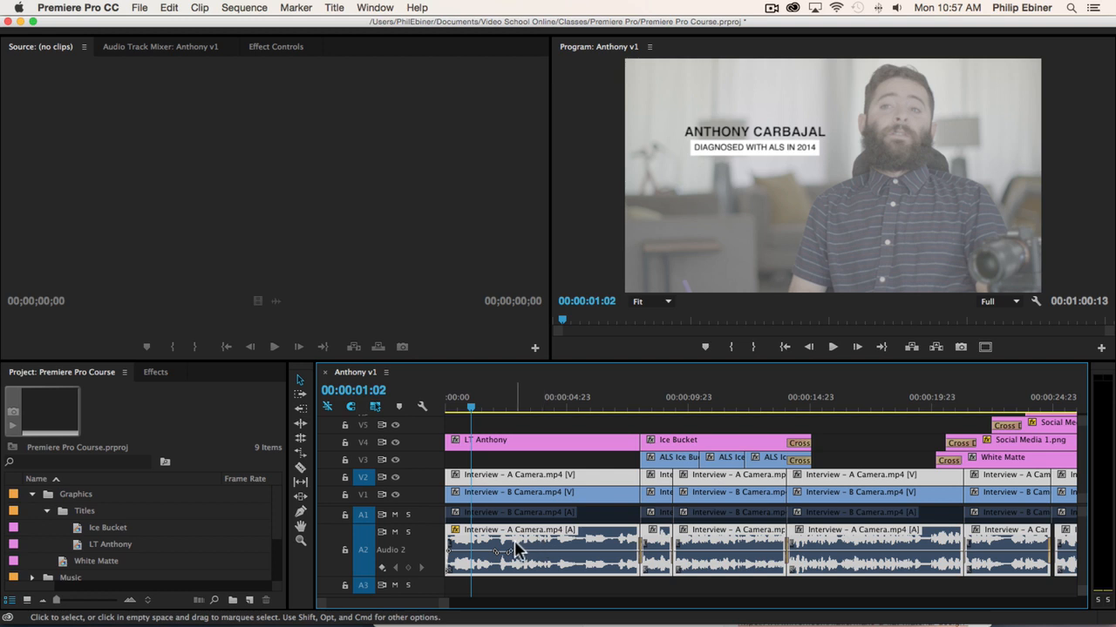
right_click(525, 549)
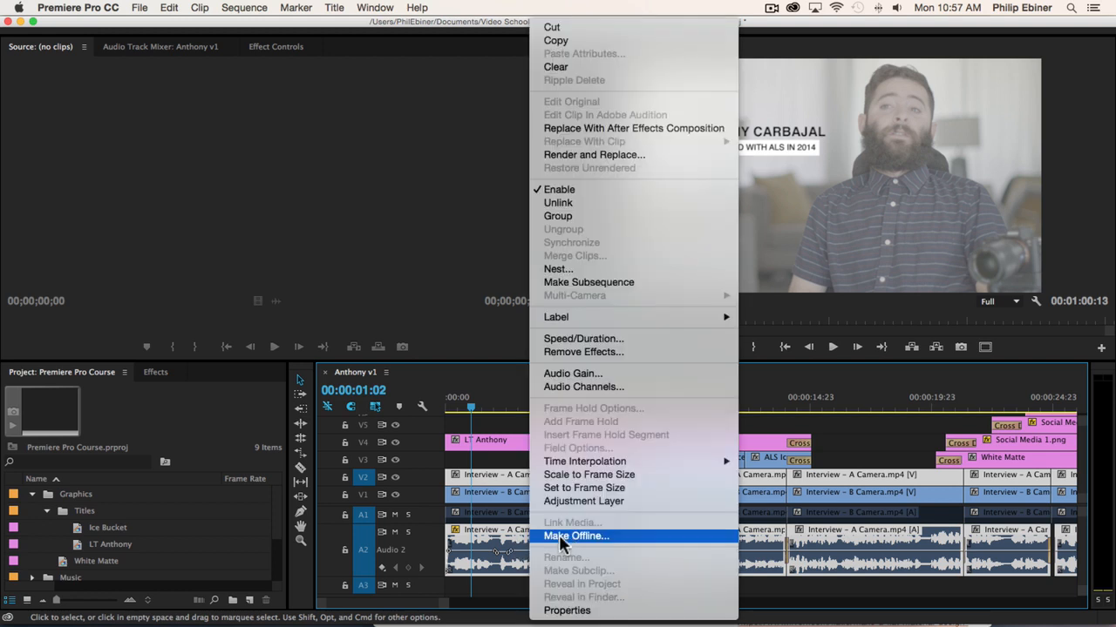
click(577, 374)
click(505, 328)
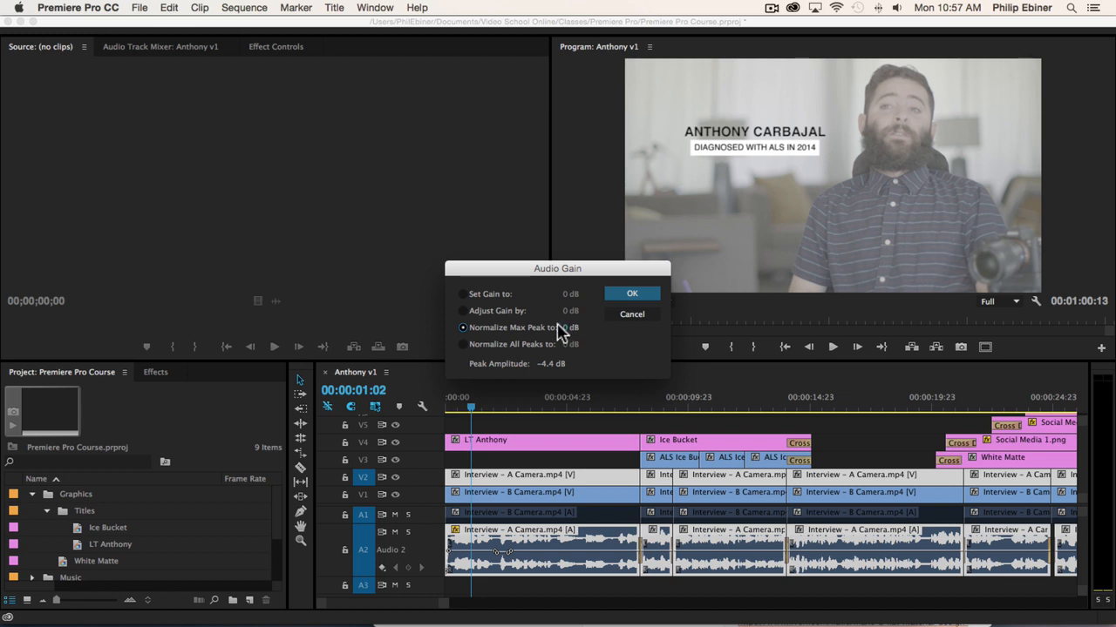
click(564, 327)
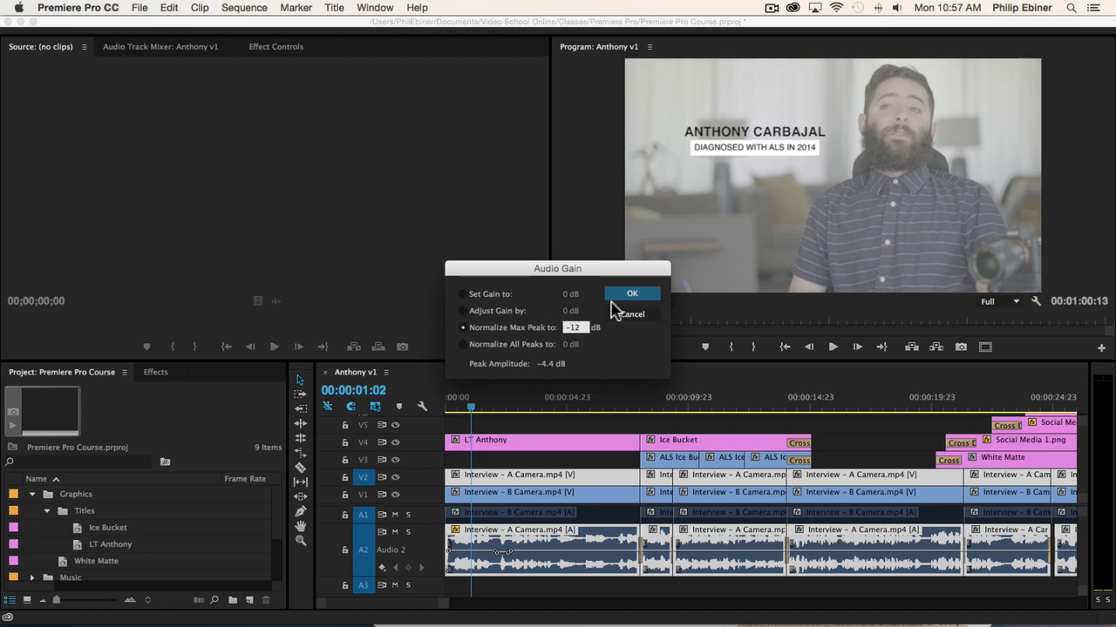
click(660, 294)
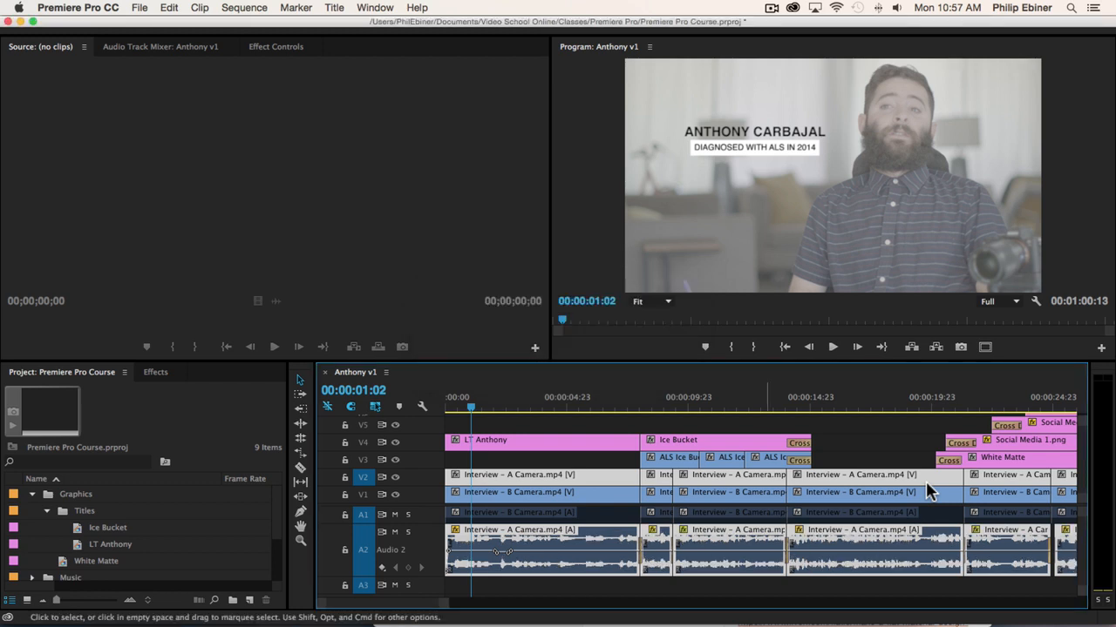
Step: Show the Audio Track Mixer and play the sequence to about 00:00:22:13 to check the Audio 2 levels
scroll(888, 475, right, 5)
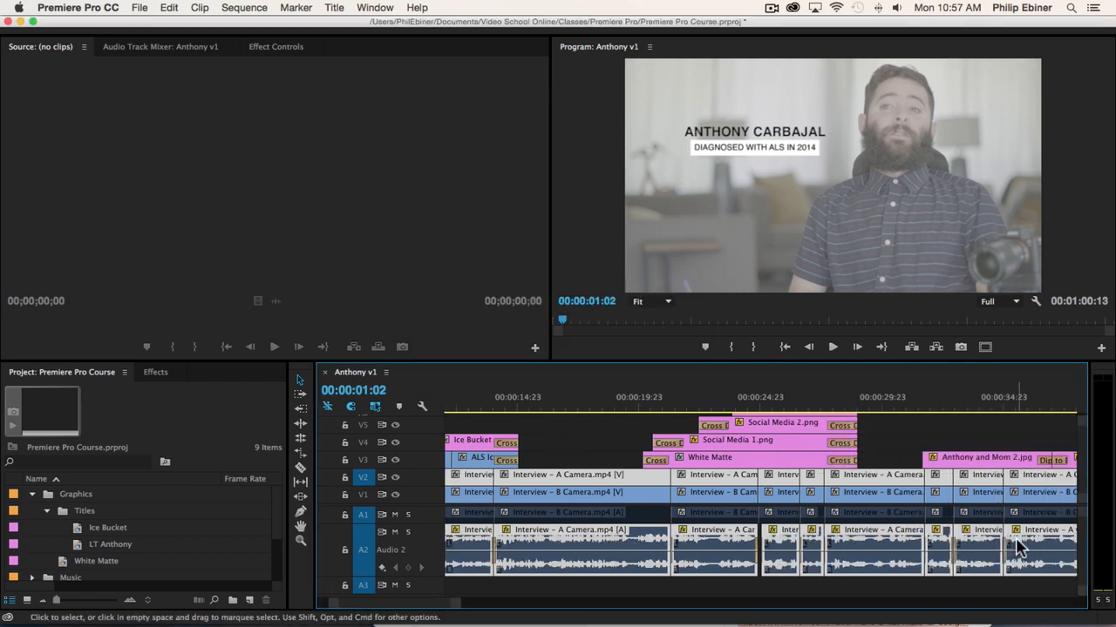
key(minus)
key(minus)
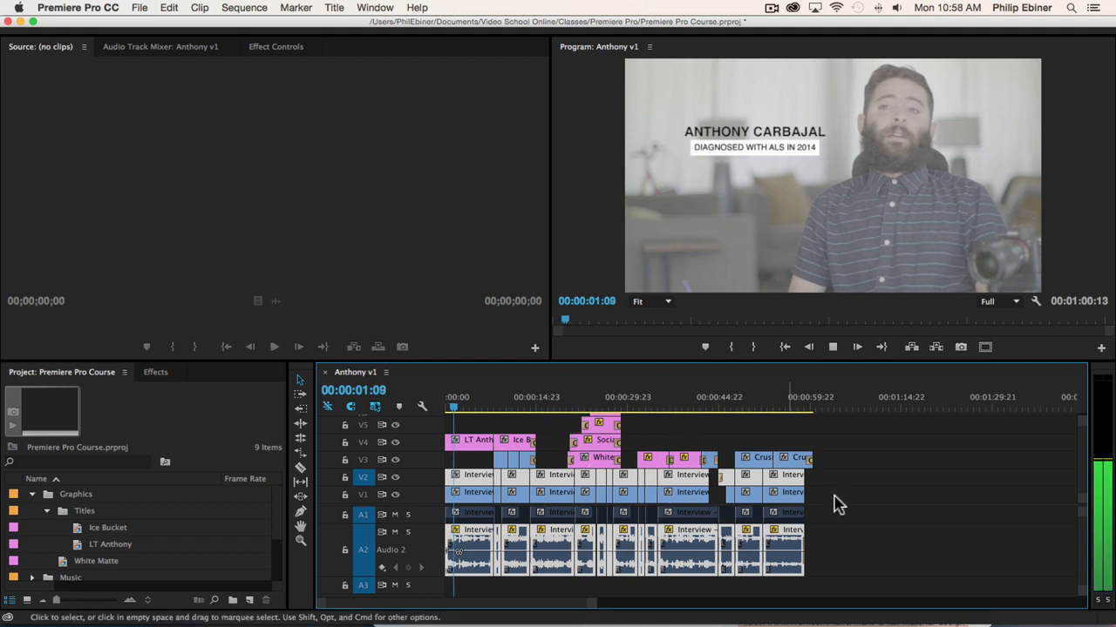
click(179, 48)
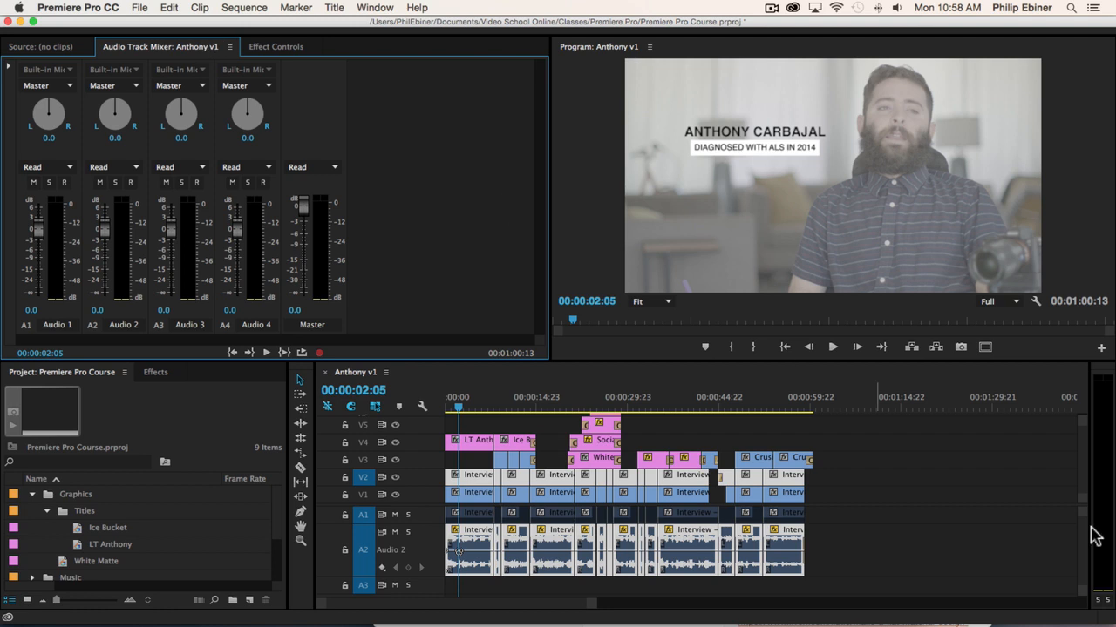
key(space)
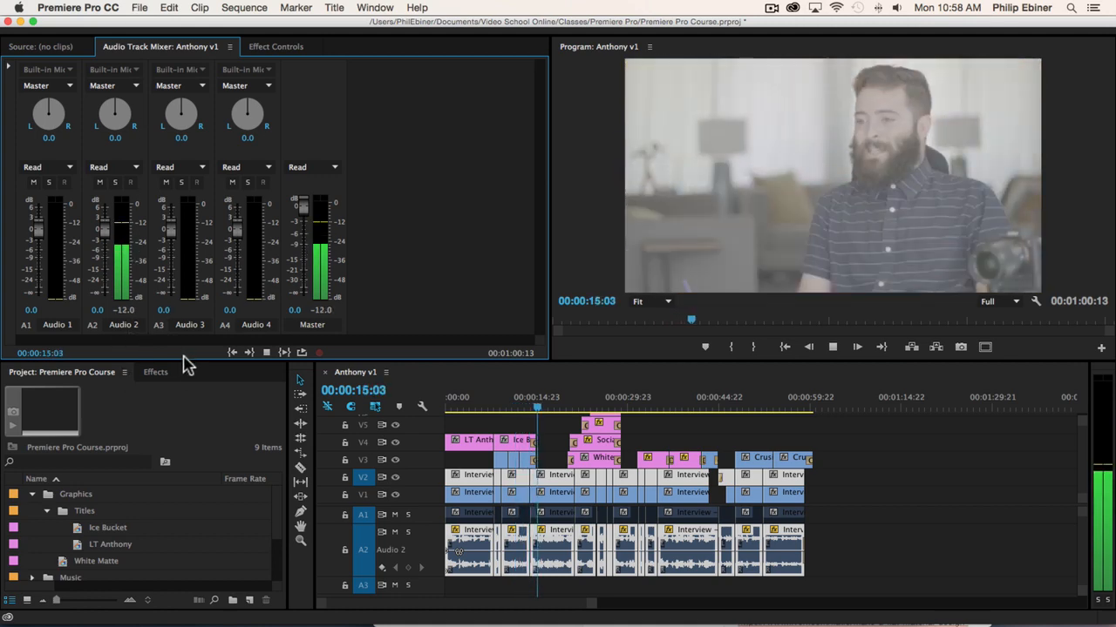
key(space)
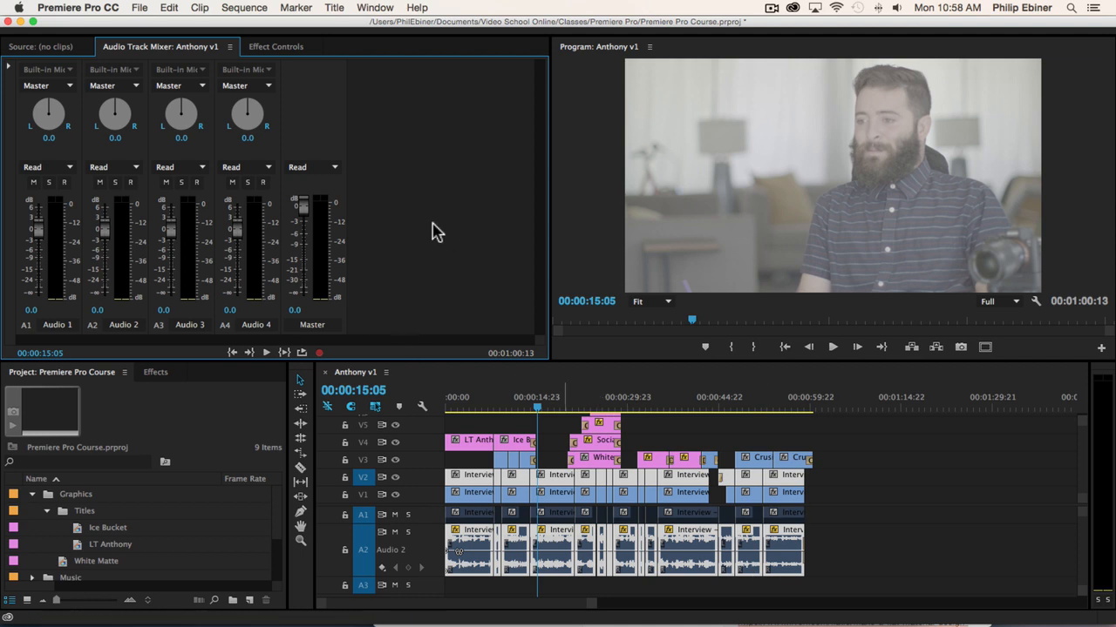
key(space)
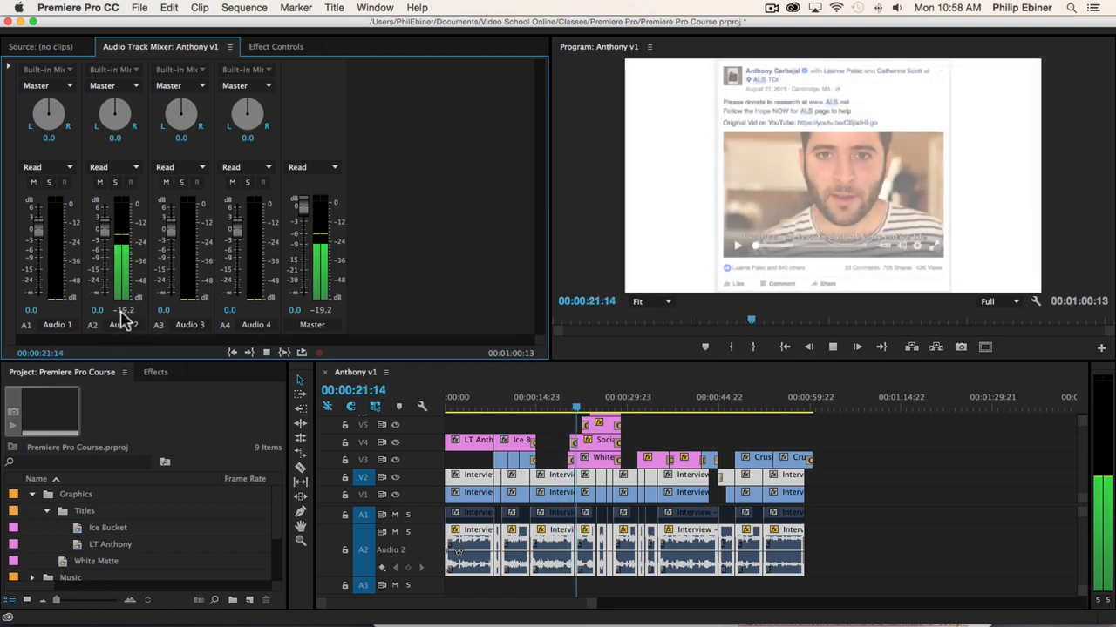
key(space)
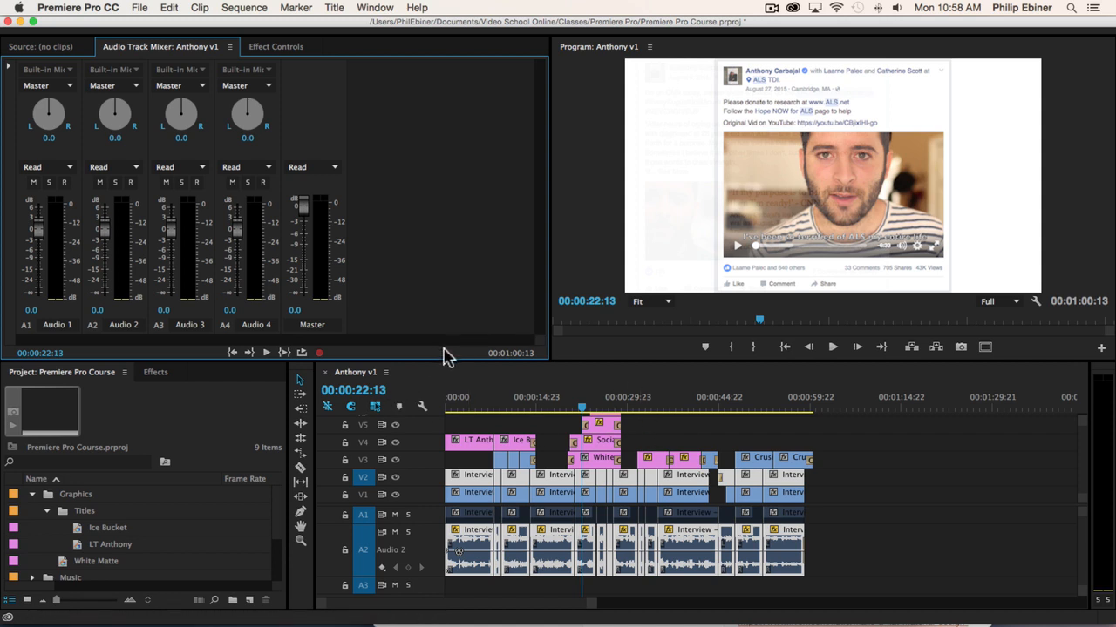
Step: Normalize all peaks of the selected A2 interview clips to -12 dB with Audio Gain
right_click(631, 536)
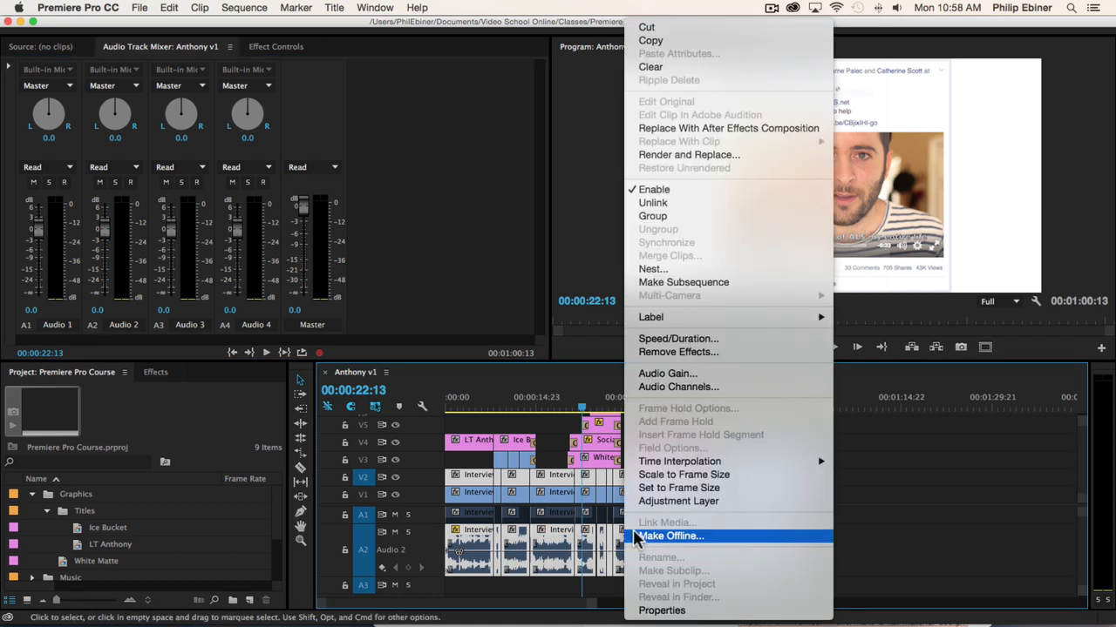
click(659, 375)
click(500, 345)
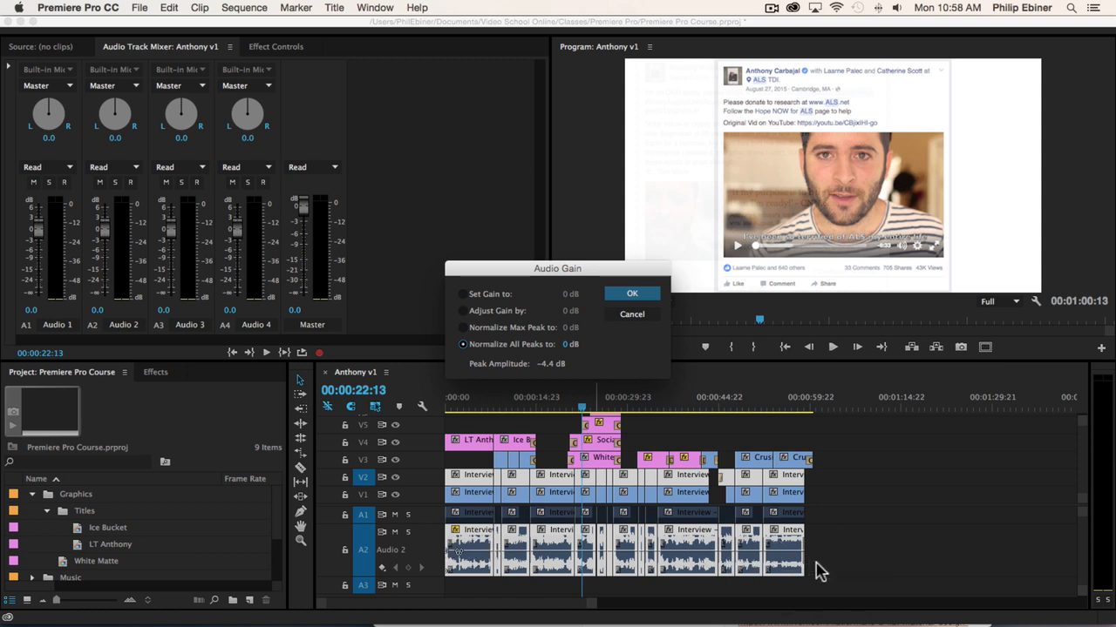
click(569, 346)
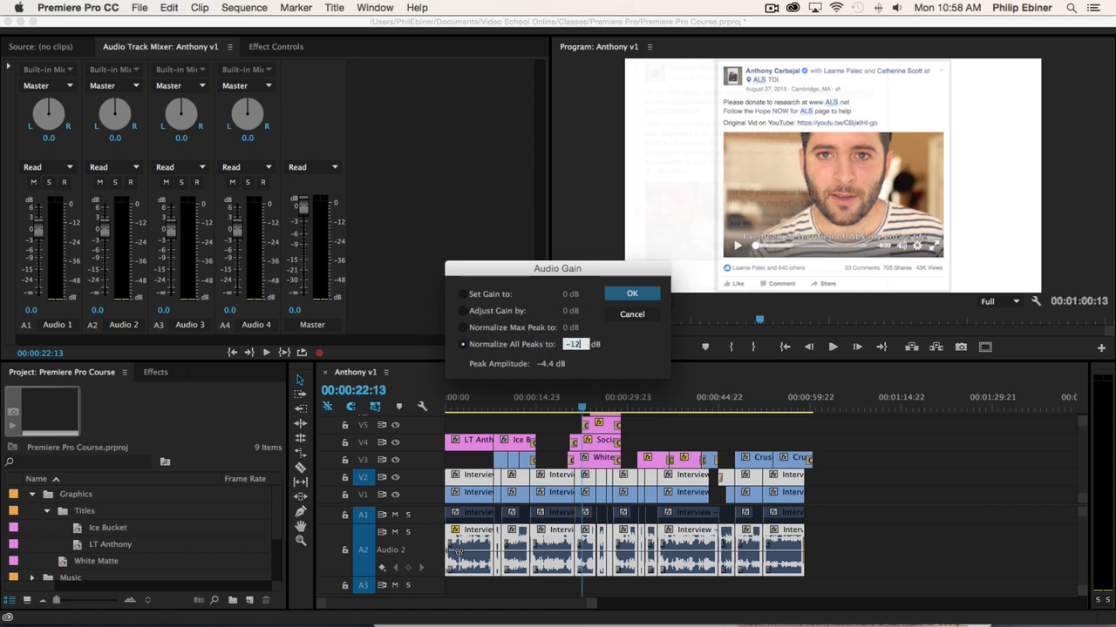
click(632, 294)
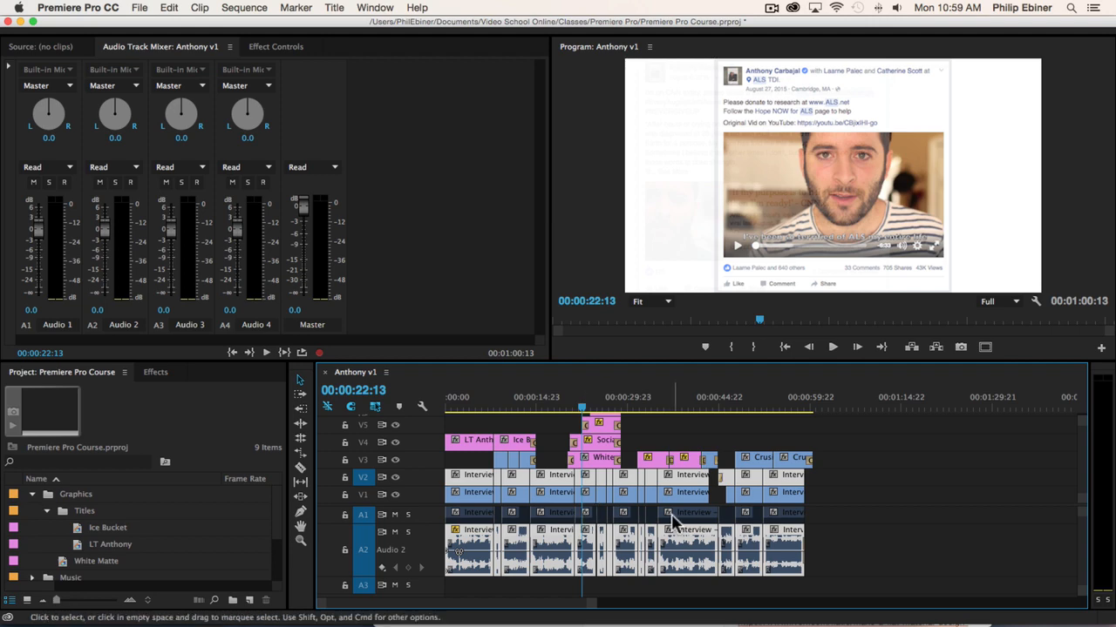
Step: Normalize all peaks of the selected A2 interview clips to -10 dB and inspect the last clip's applied gain
right_click(624, 531)
click(684, 373)
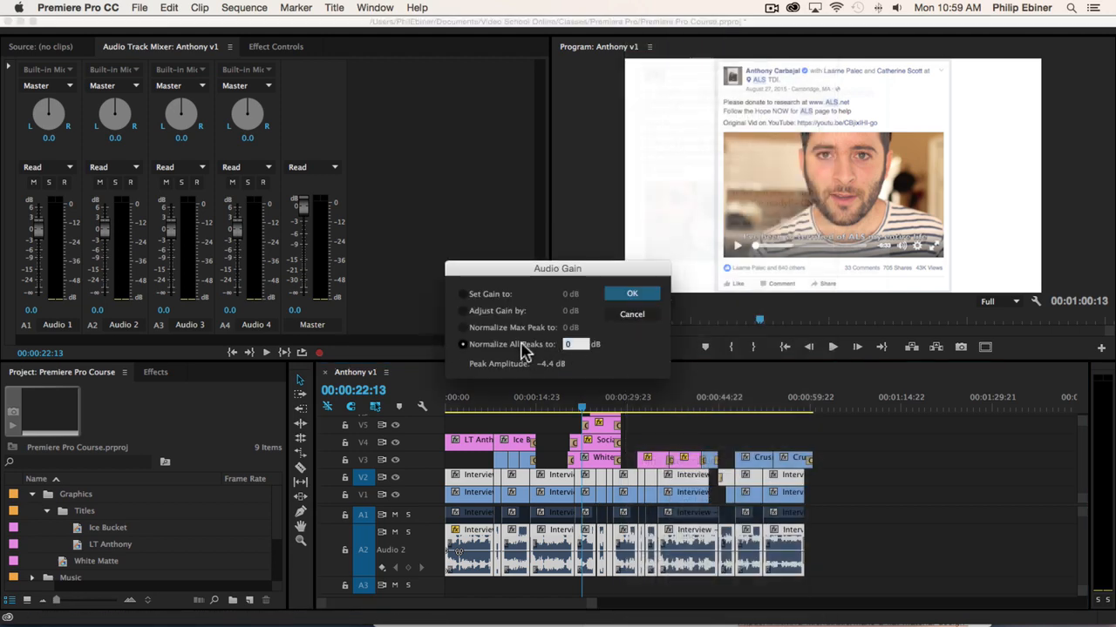
click(588, 345)
text(-10)
key(Return)
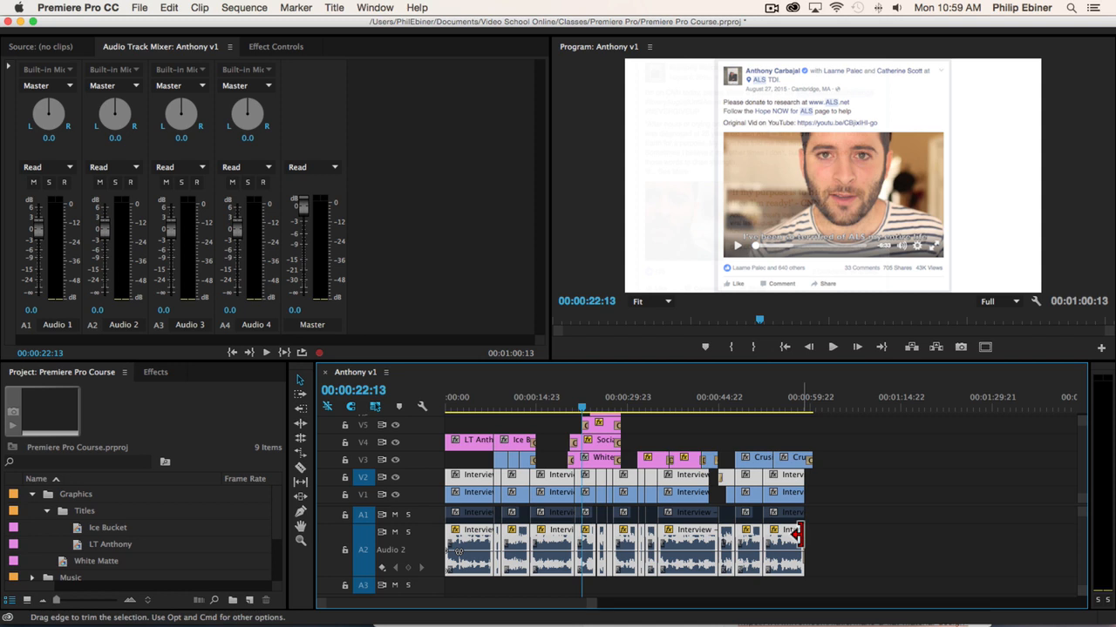
mouse_move(797, 535)
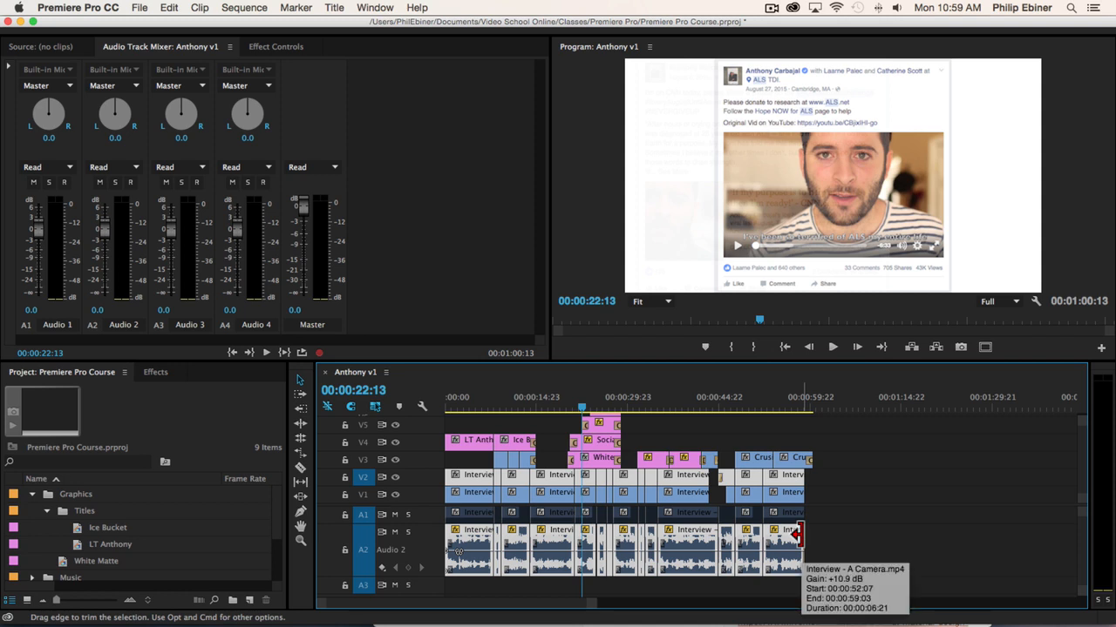
click(893, 542)
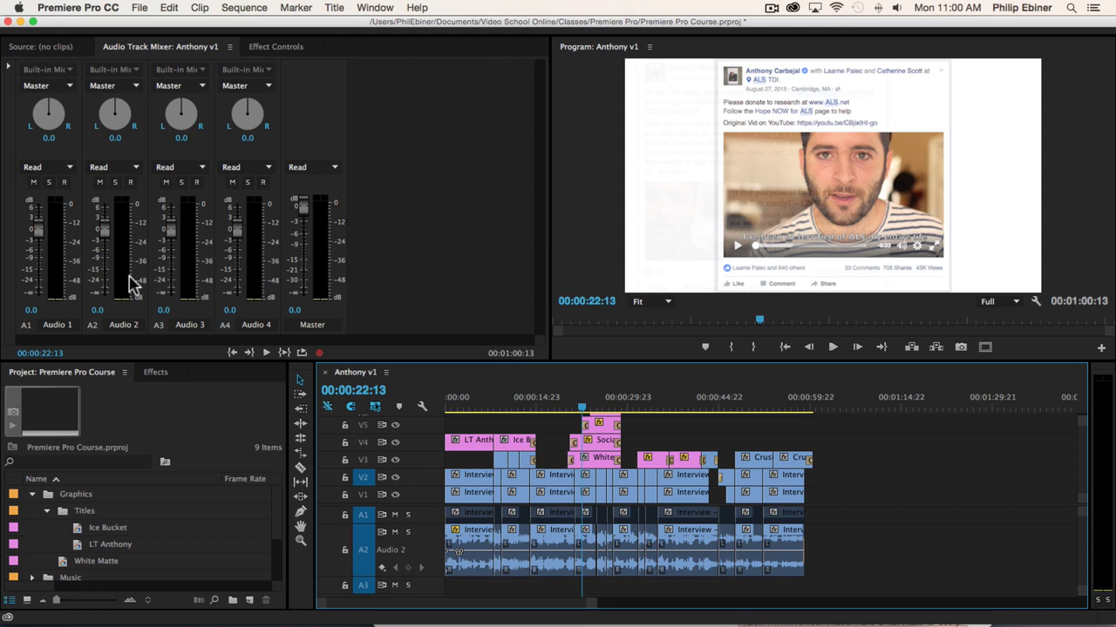
Step: Adjust the Audio 2 track fader during playback from about 00:00:04:00 to 00:00:15:00, leaving it at 0.2 dB
click(469, 406)
key(space)
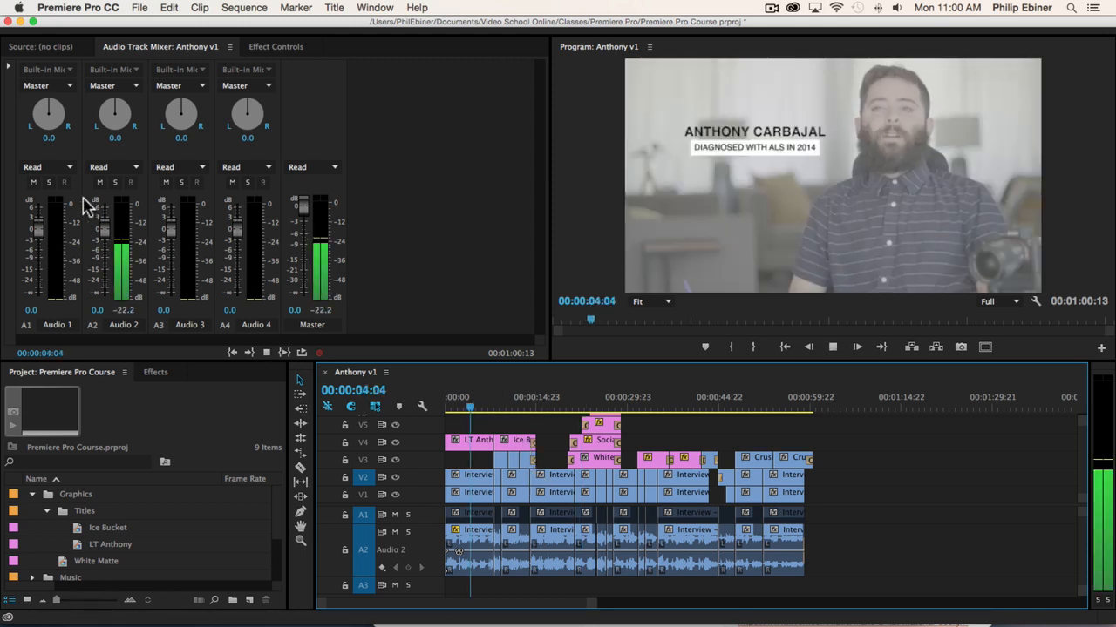
mouse_move(103, 236)
mouse_down()
mouse_move(105, 296)
mouse_move(114, 234)
mouse_up()
key(space)
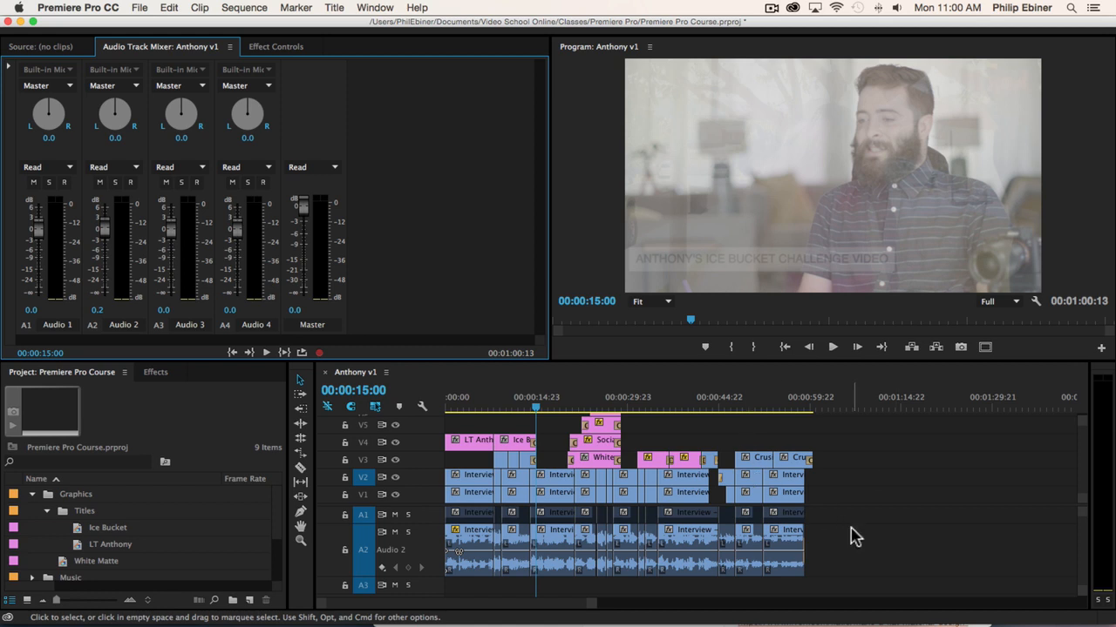
Step: Show the track mixer's effects and sends area and browse the Audio 1 effect categories, including Modulation and Filter and EQ
click(10, 75)
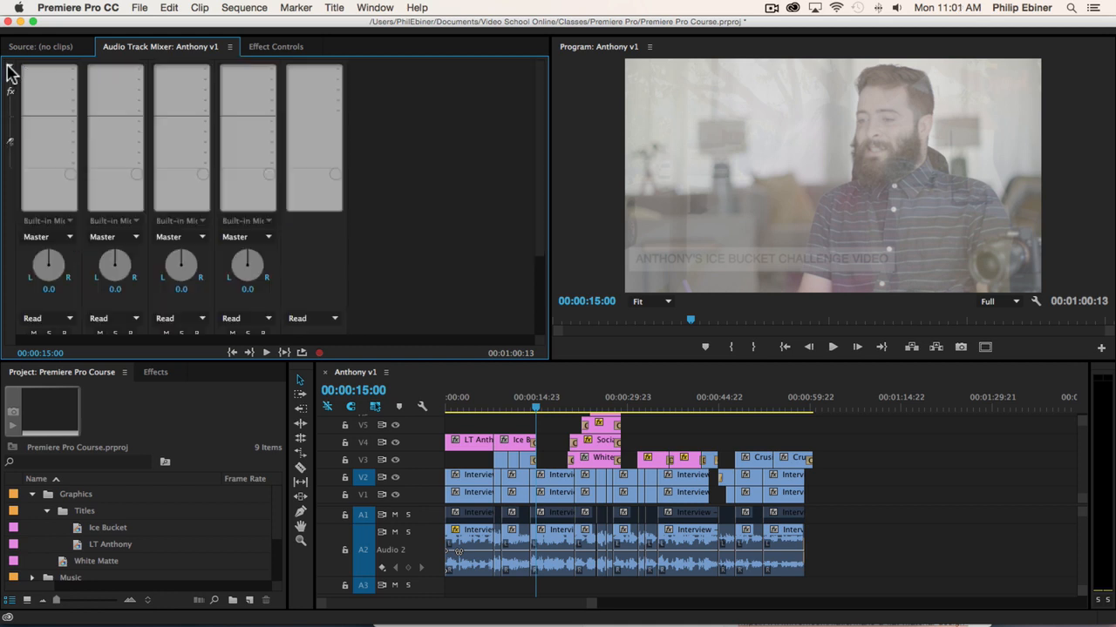
click(74, 73)
mouse_move(80, 150)
mouse_move(85, 179)
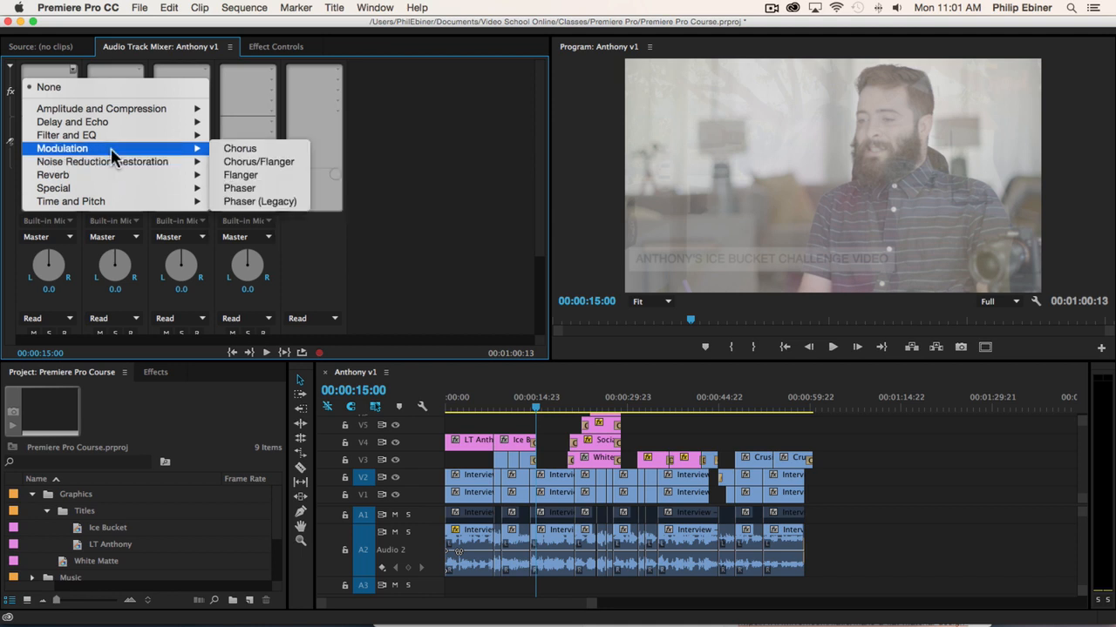
mouse_move(102, 134)
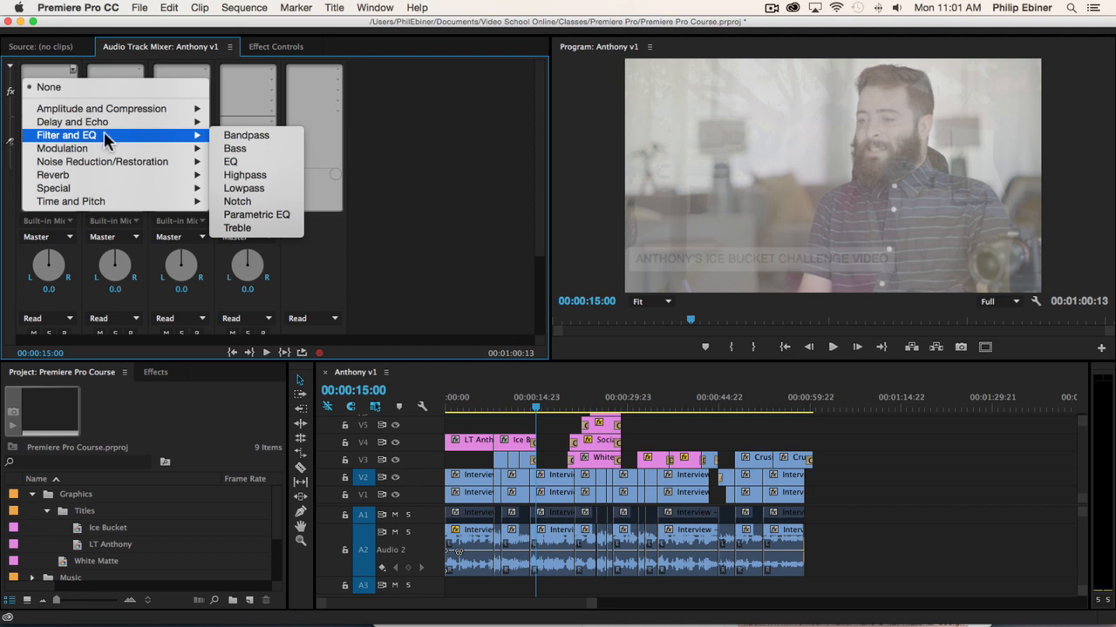
click(1012, 513)
drag(534, 447, 536, 447)
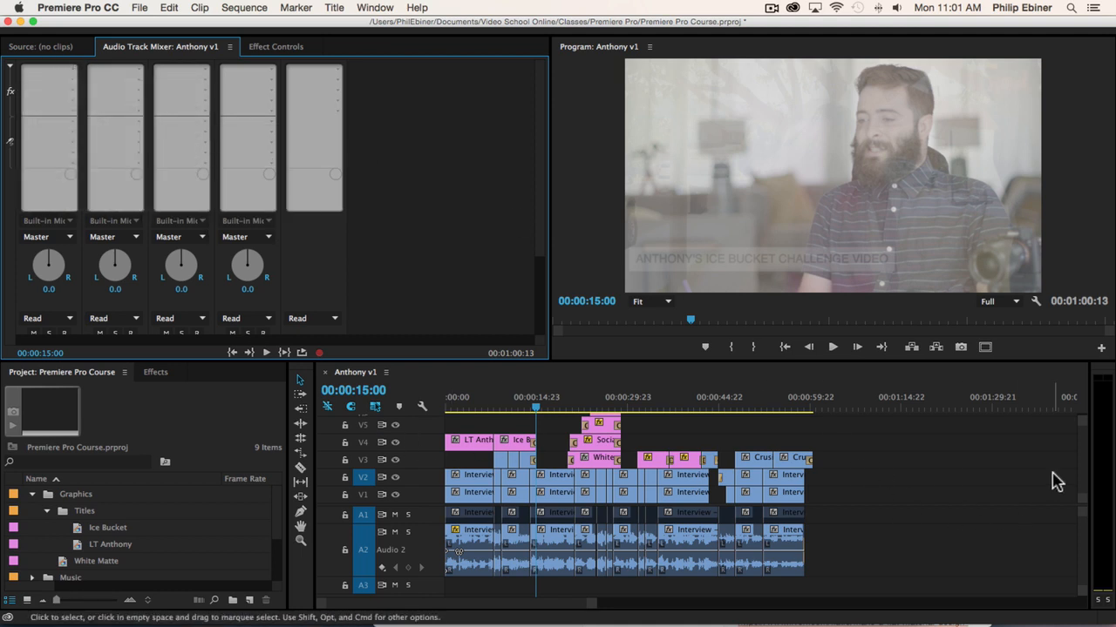
Step: Select the interview clips on A2 one at a time from the first, ending with the short clip starting at 00:00:25:01
click(478, 532)
click(497, 532)
click(511, 533)
click(562, 533)
click(587, 535)
click(602, 536)
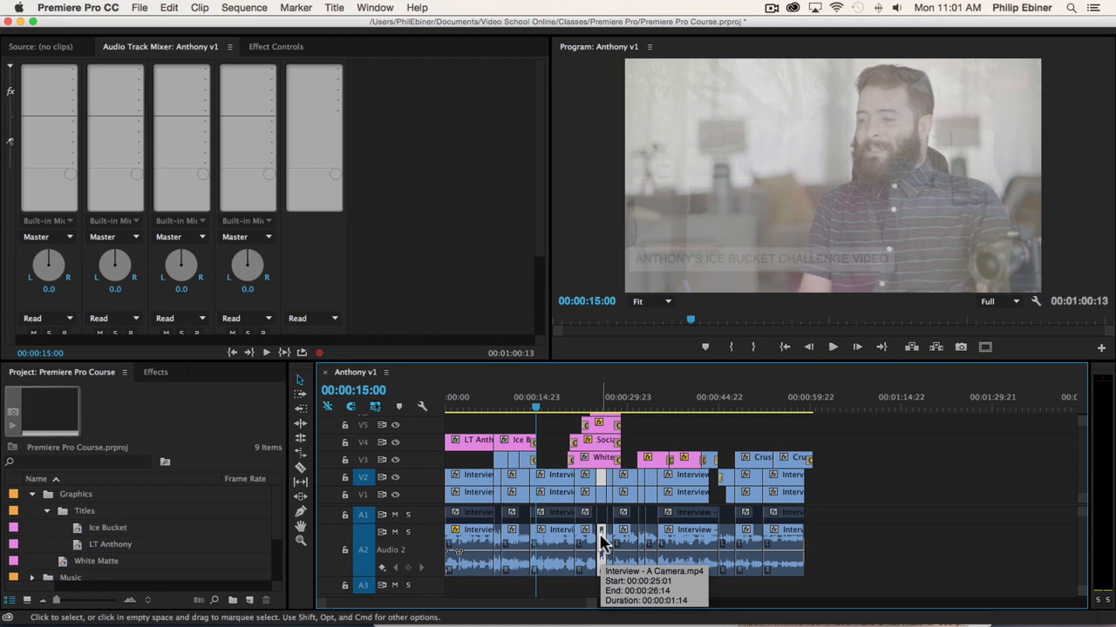
click(603, 541)
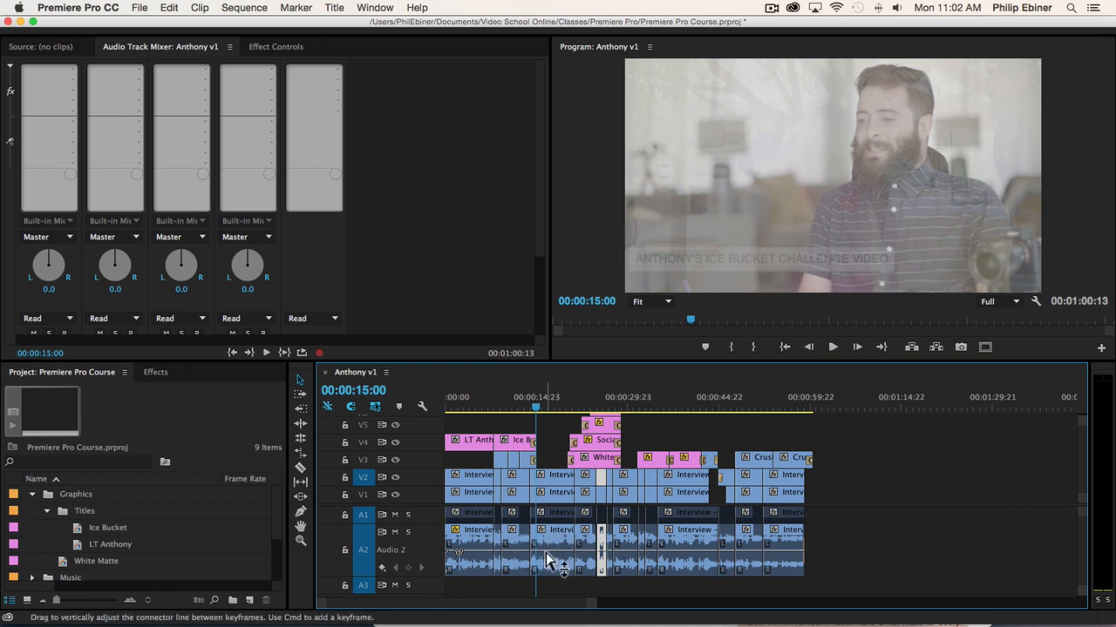
mouse_move(546, 553)
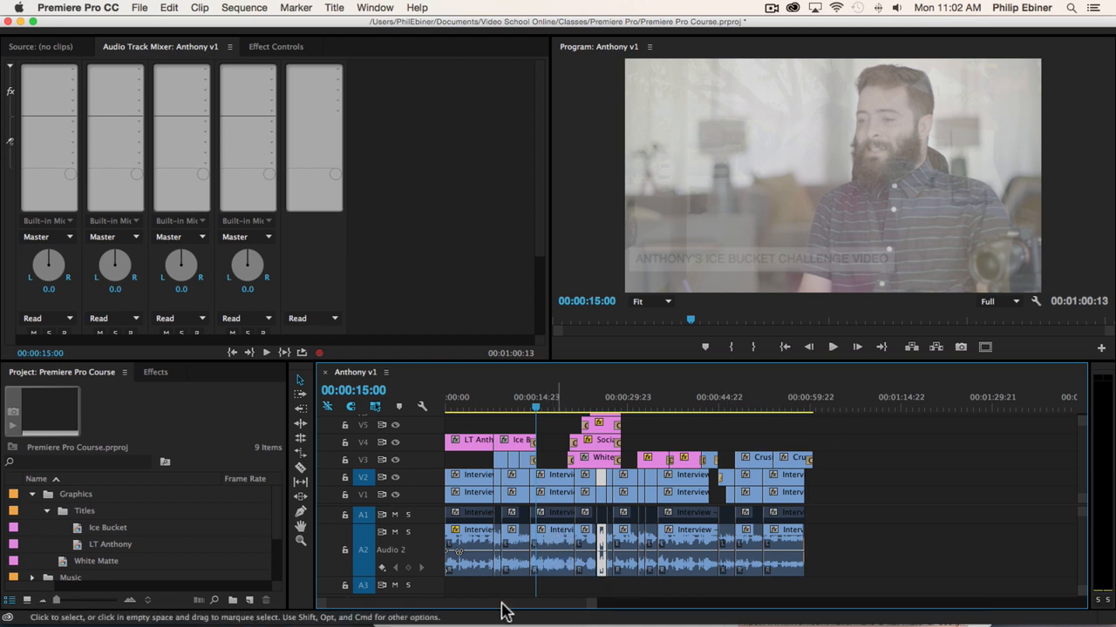
Step: Examine the A2 interview waveforms up close and move the playhead to 00:00:30:08
key(=)
key(=)
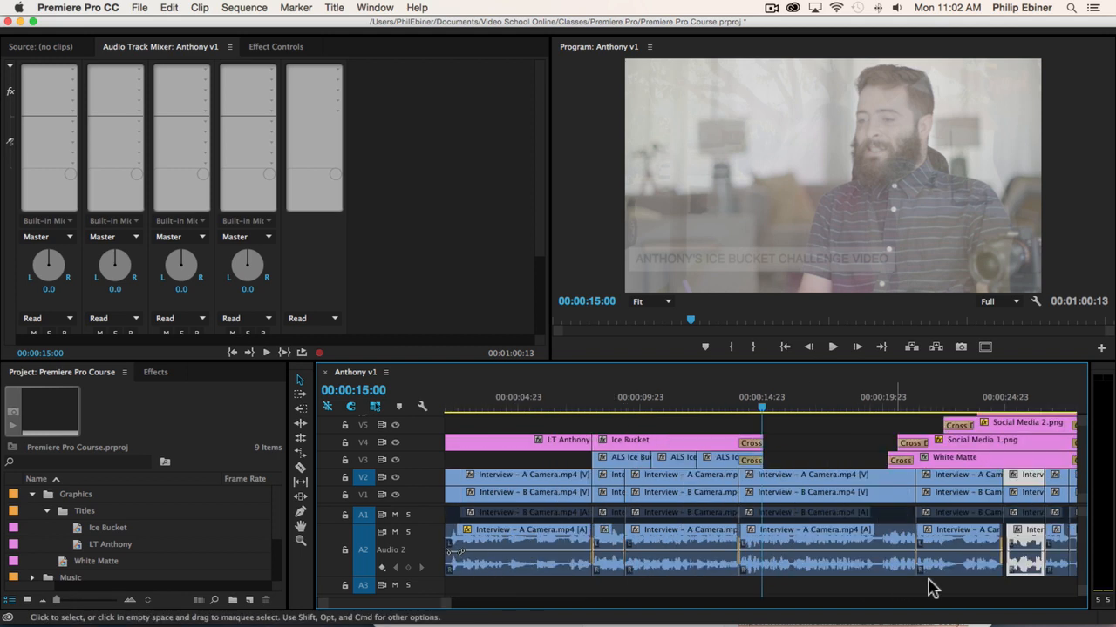
scroll(1022, 566, down, 10)
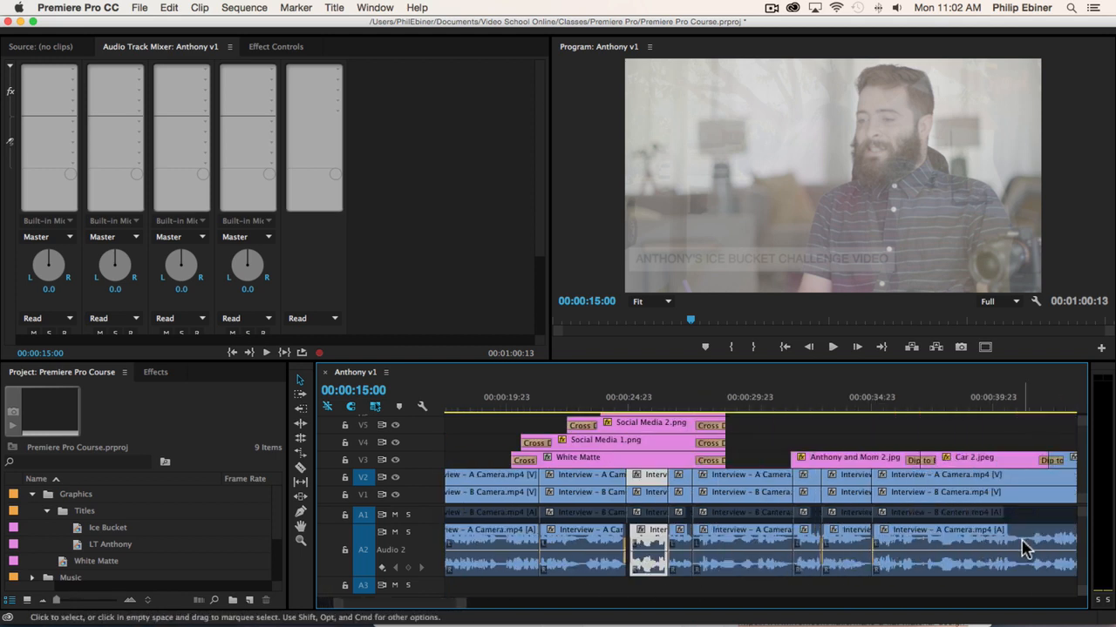
click(759, 403)
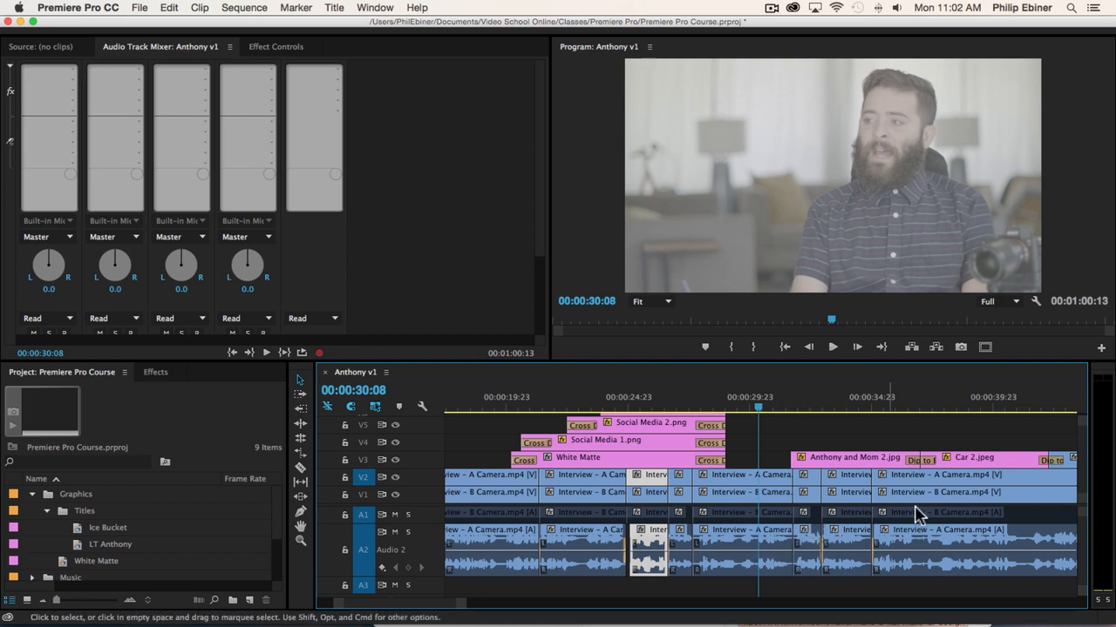
key(minus)
key(minus)
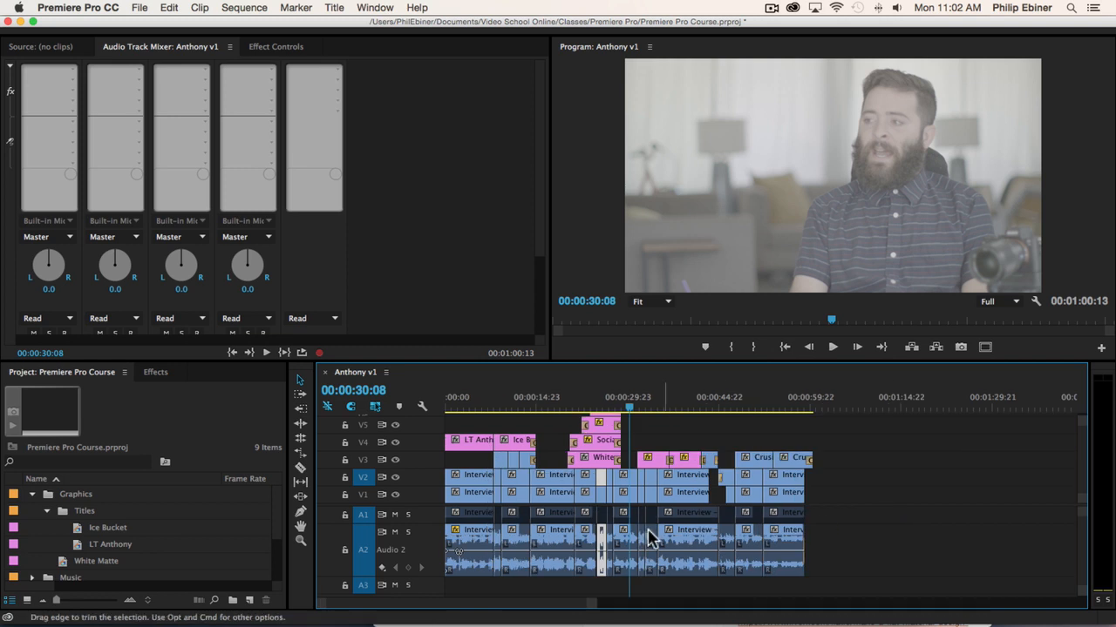